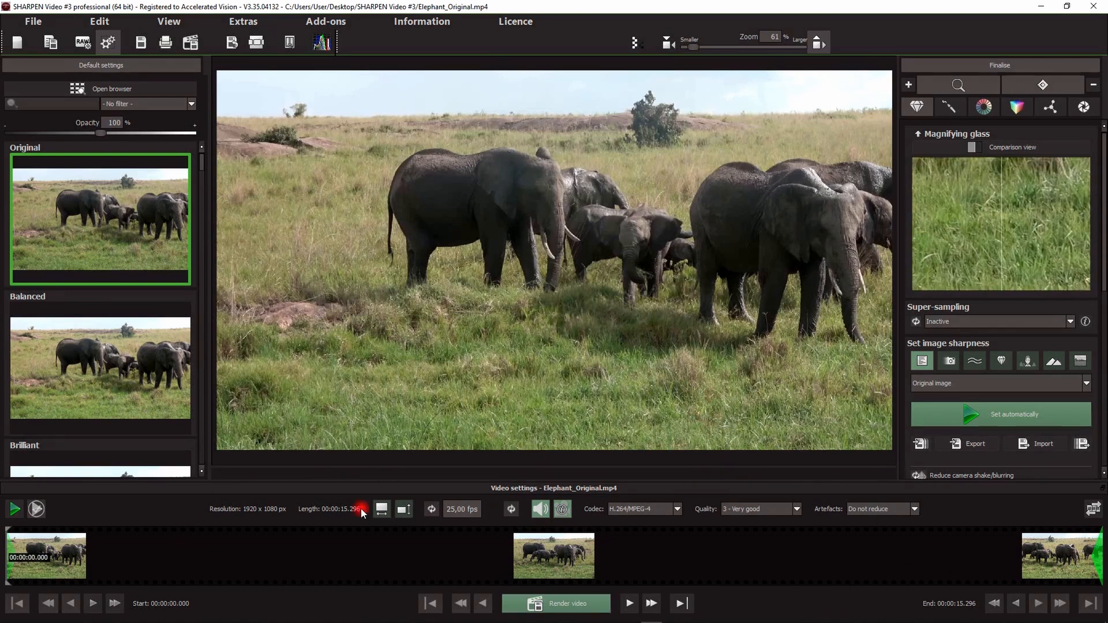
# Step: Set the video output quality to 3 - Very good and the codec to AV-1
pyautogui.click(659, 510)
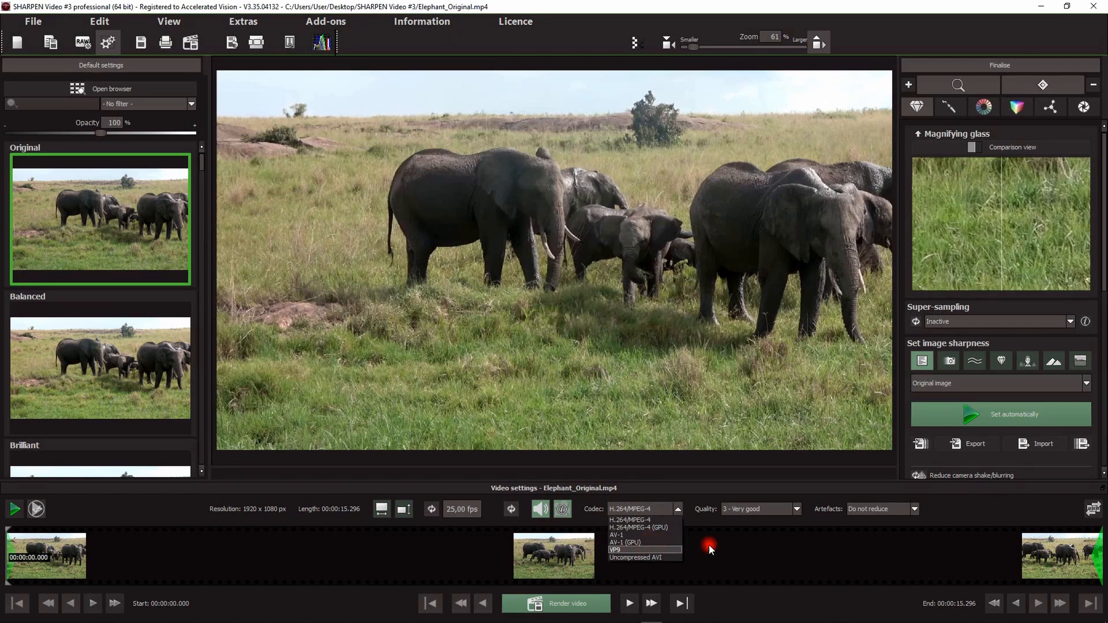
pyautogui.click(756, 508)
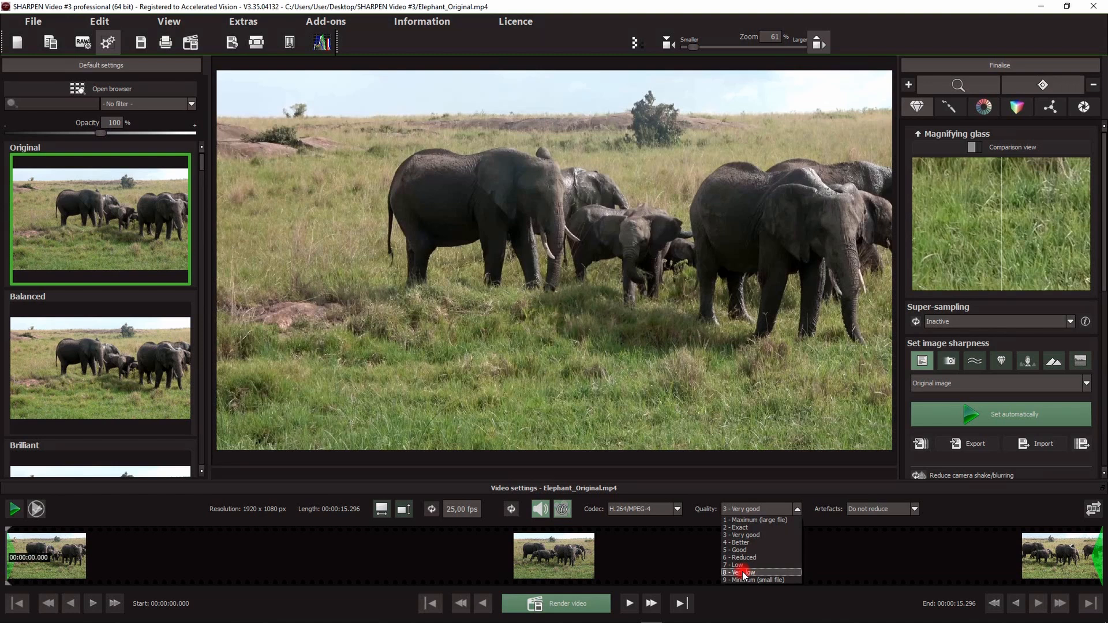
pyautogui.click(739, 535)
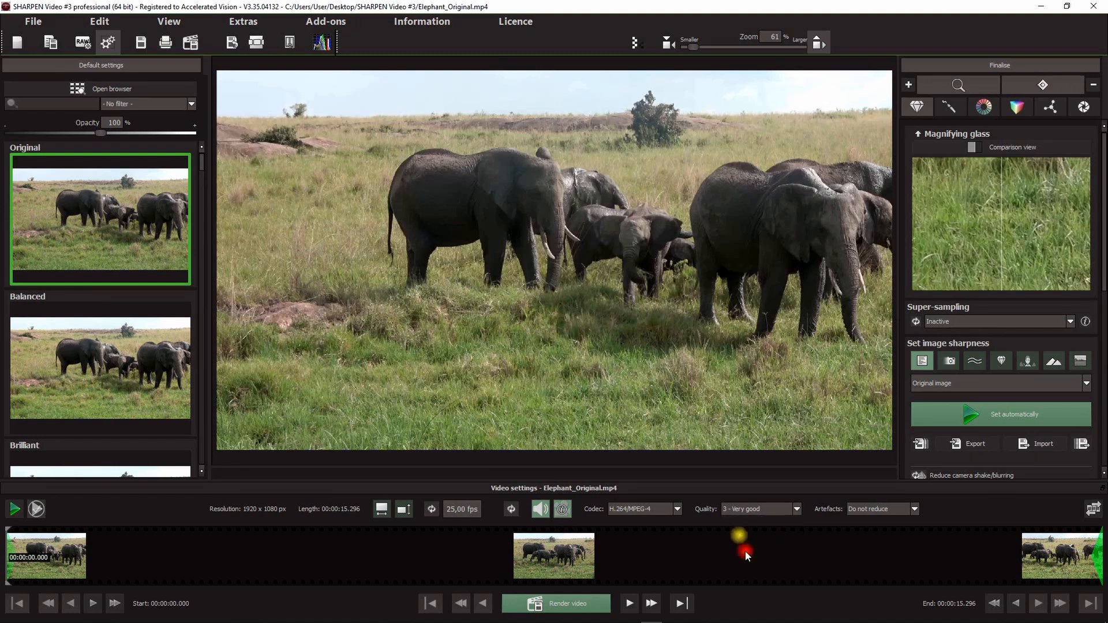
pyautogui.click(653, 505)
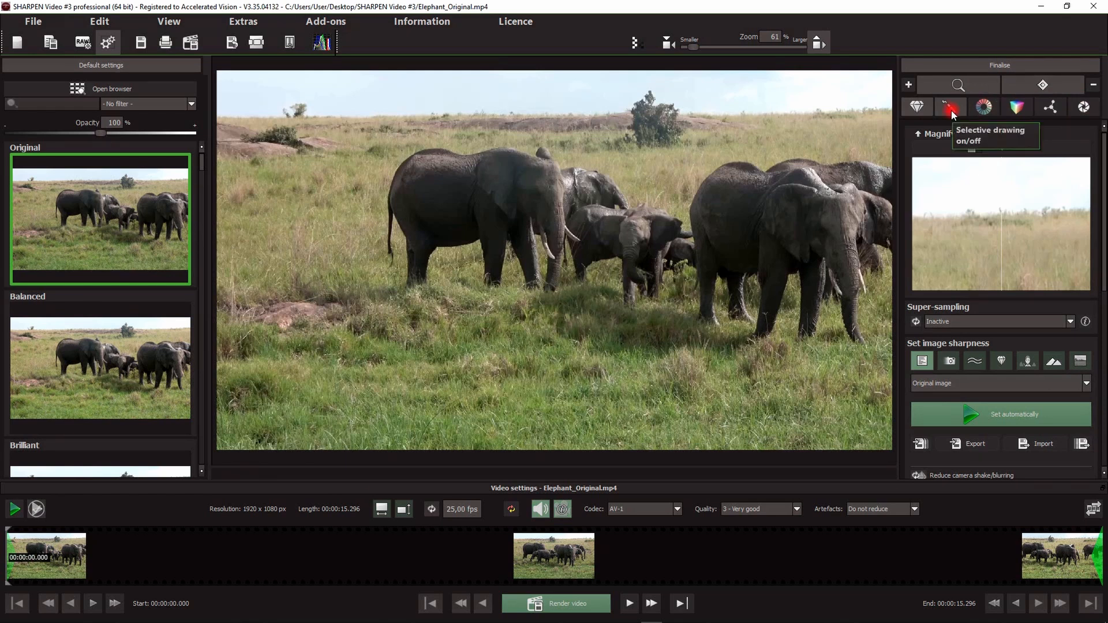
# Step: Hide the magnifying glass and leave only the super-sampling and image sharpness sections displayed
pyautogui.click(924, 109)
pyautogui.click(1037, 86)
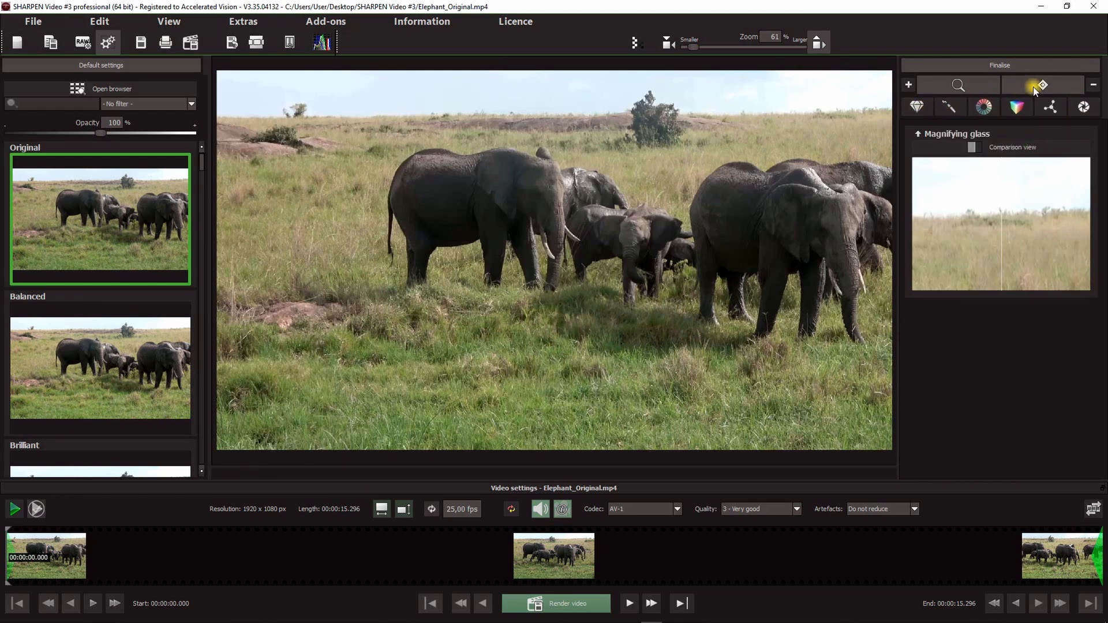
pyautogui.click(965, 86)
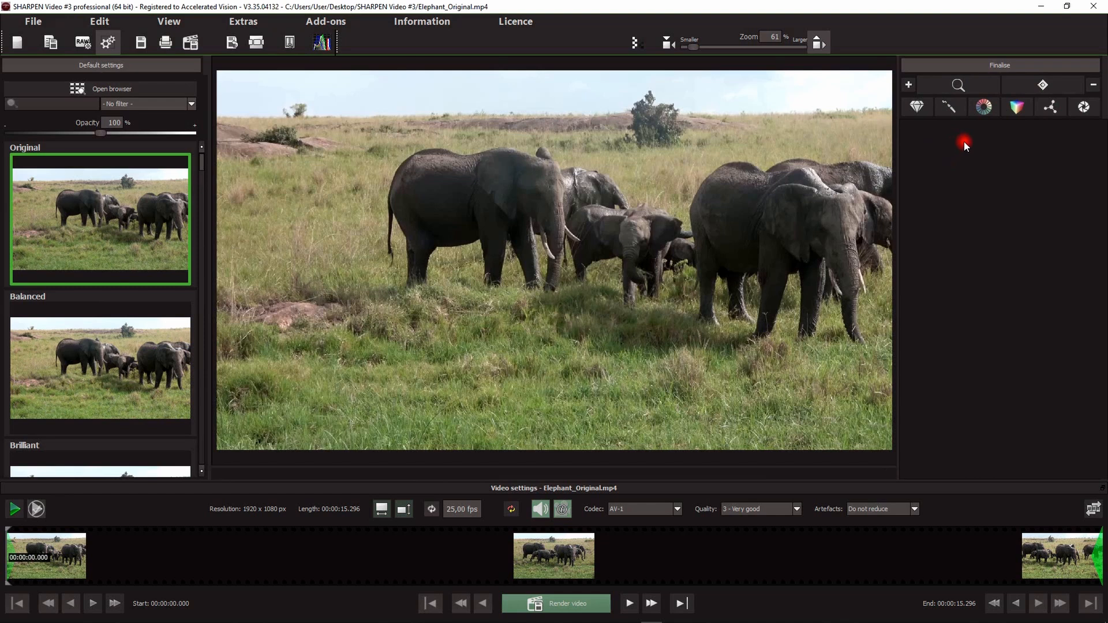
pyautogui.click(918, 107)
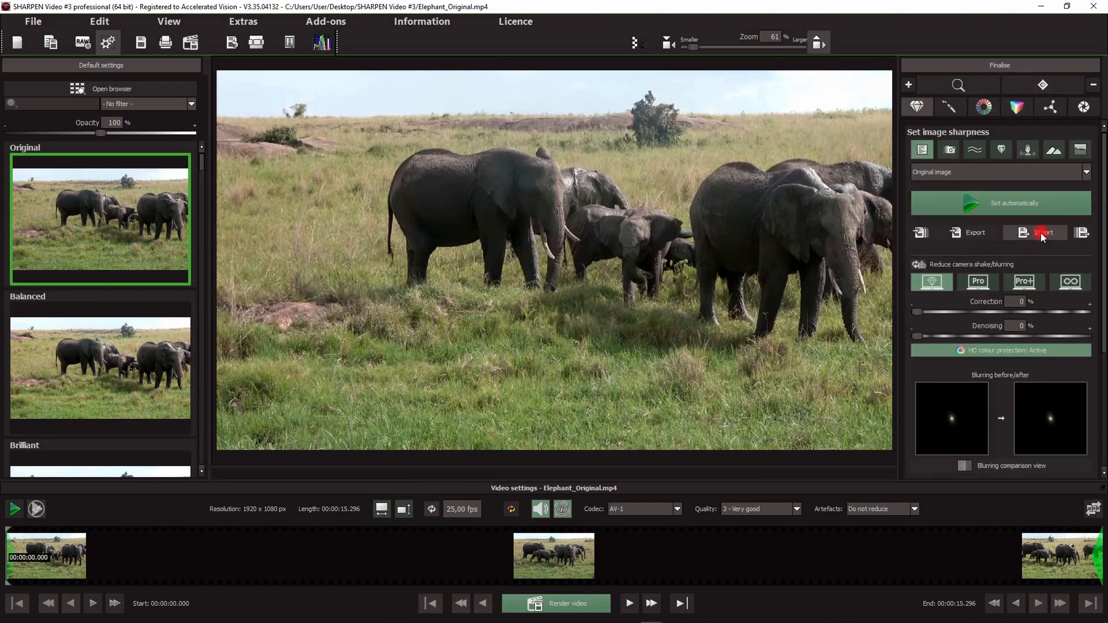
pyautogui.scroll(-5, 1043, 317)
pyautogui.scroll(5, 1043, 317)
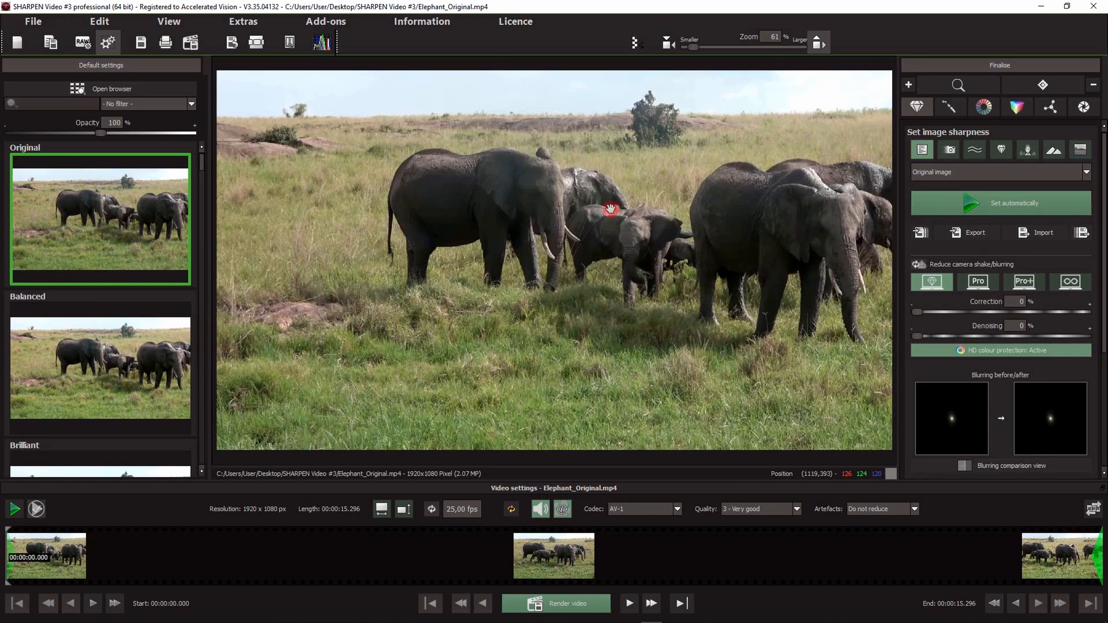
pyautogui.click(1043, 85)
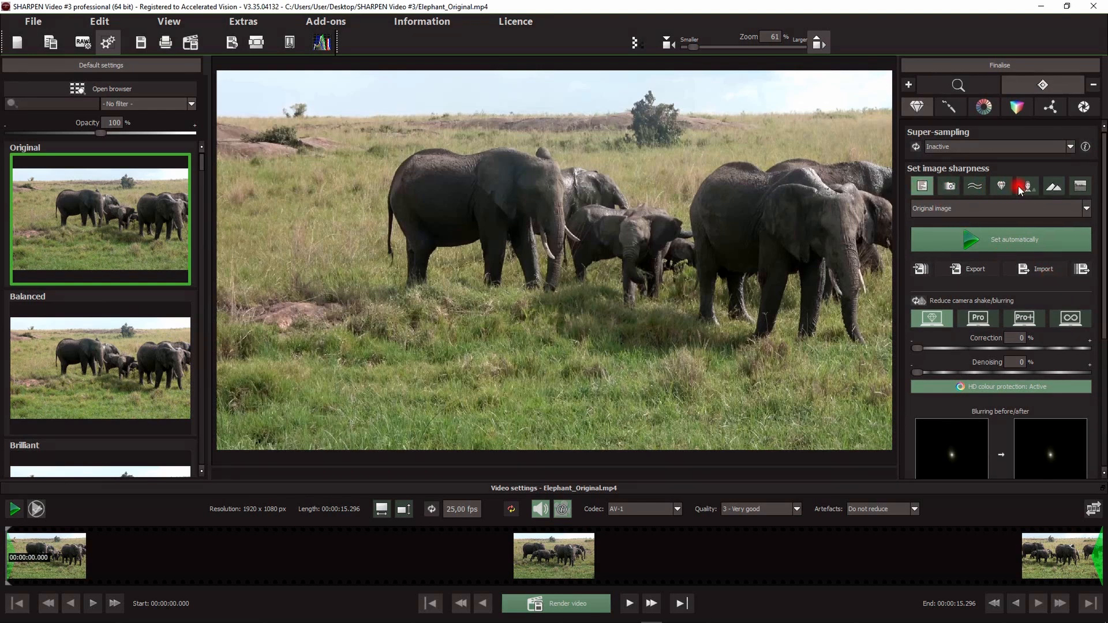
# Step: Review the sharpness presets and correction settings, and let the program set the image sharpness automatically
pyautogui.click(978, 207)
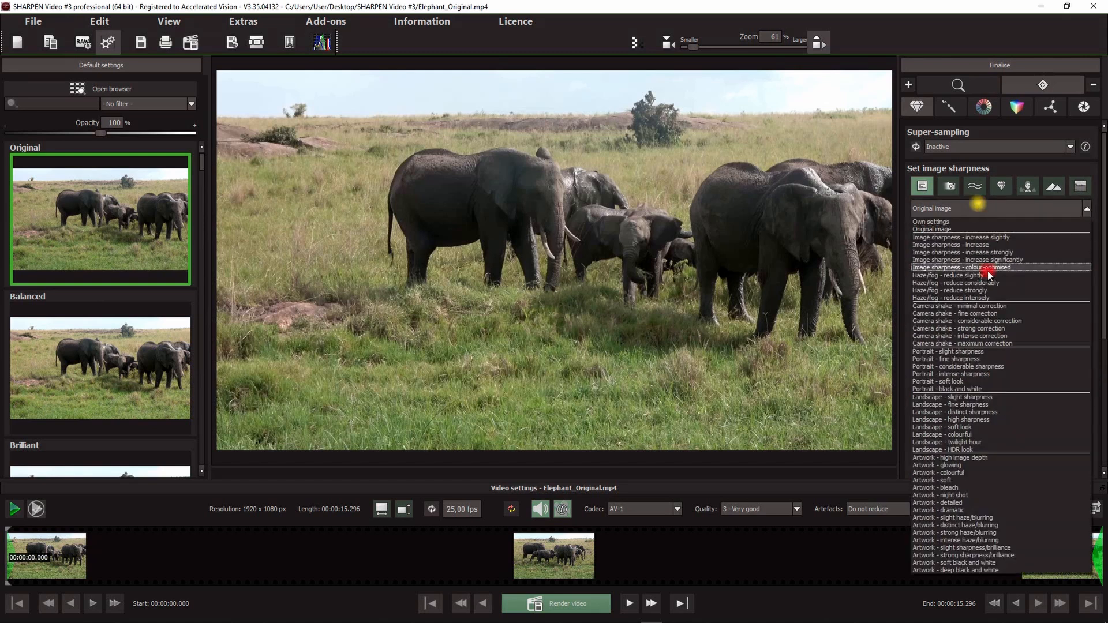
pyautogui.click(977, 208)
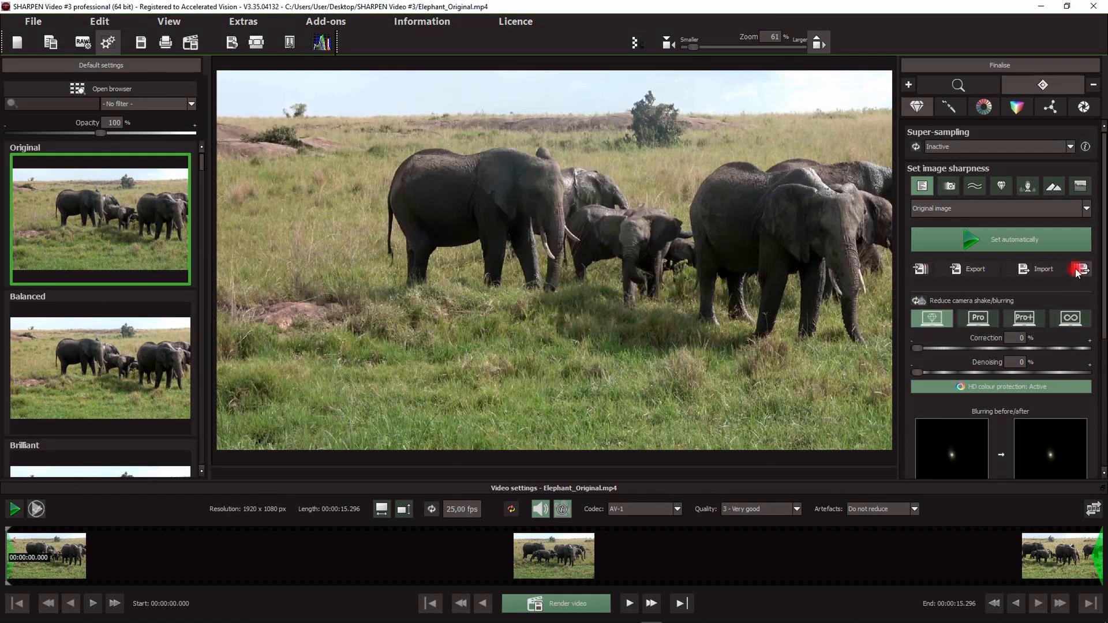
pyautogui.scroll(-3, 1099, 276)
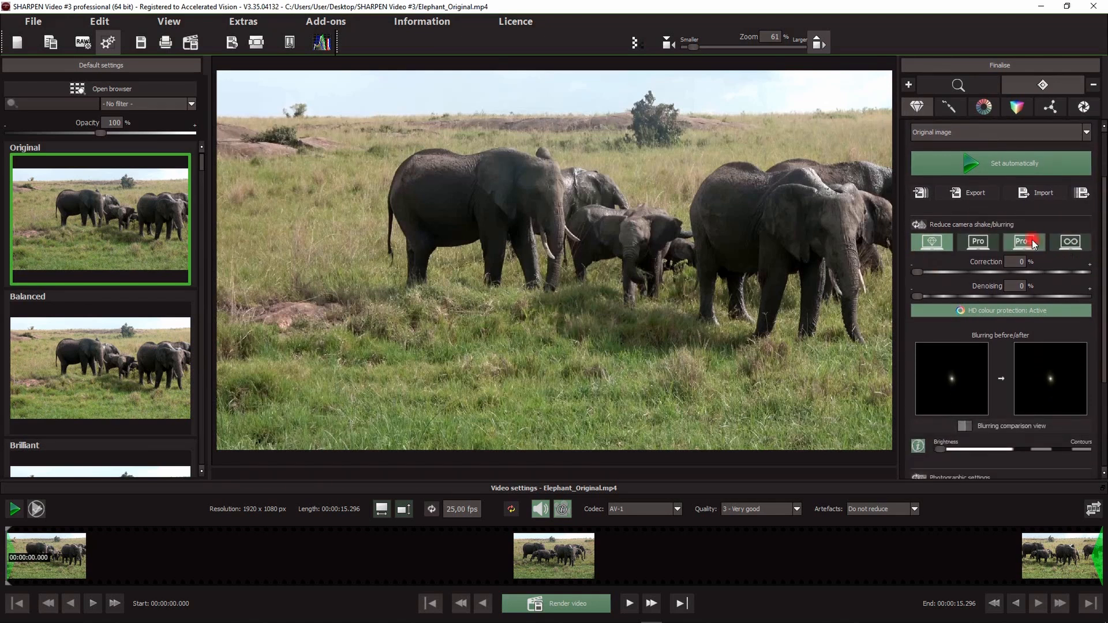
pyautogui.scroll(-4, 1007, 277)
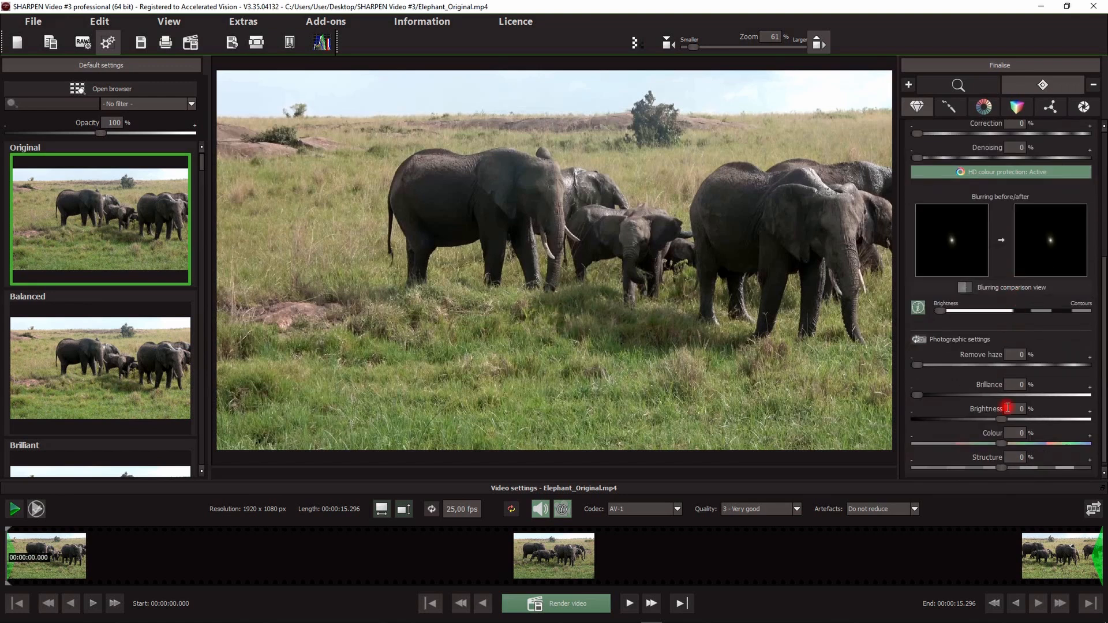
pyautogui.scroll(4, 1010, 398)
pyautogui.scroll(3, 1015, 353)
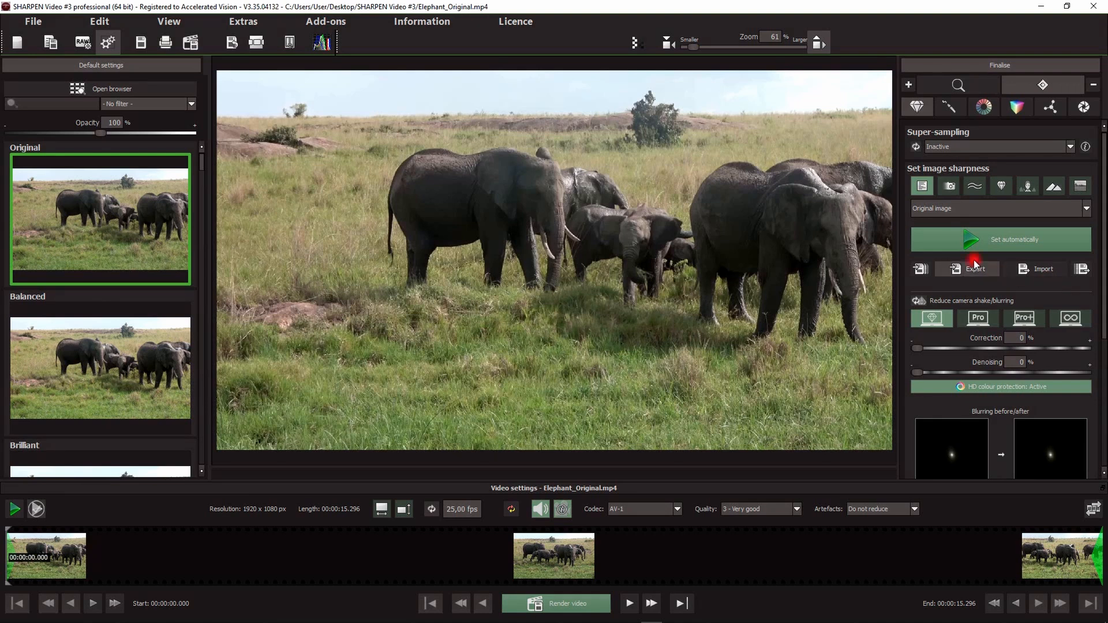
pyautogui.click(984, 243)
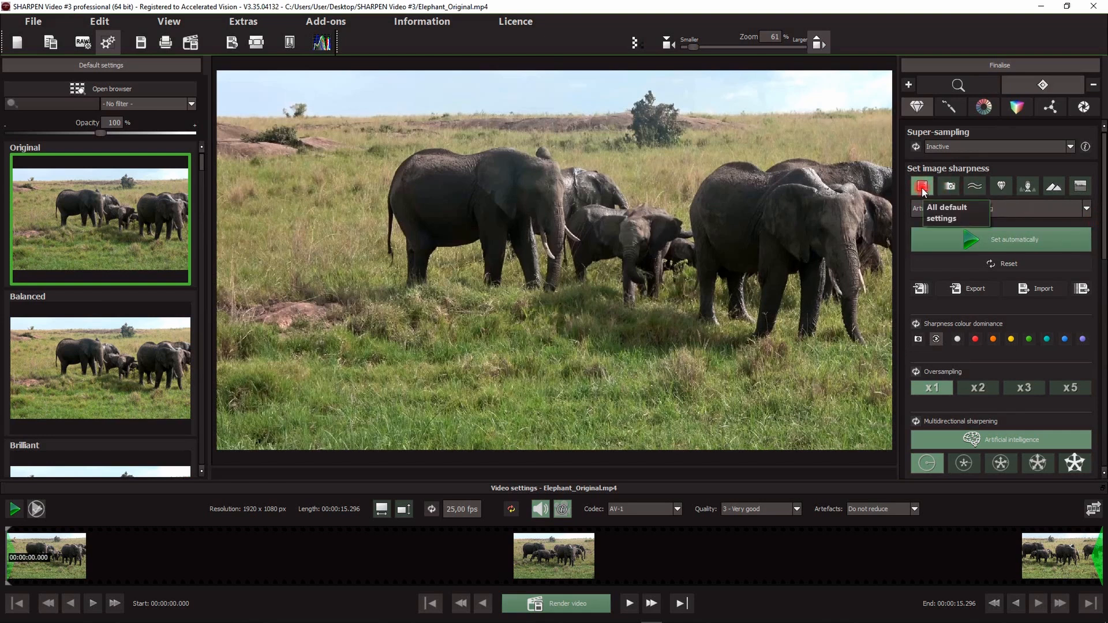
# Step: Activate multidirectional sharpening at its second-highest level and acknowledge the notice, with the elephants' tusks in close-up
pyautogui.moveTo(1103, 204); pyautogui.dragTo(1103, 256)
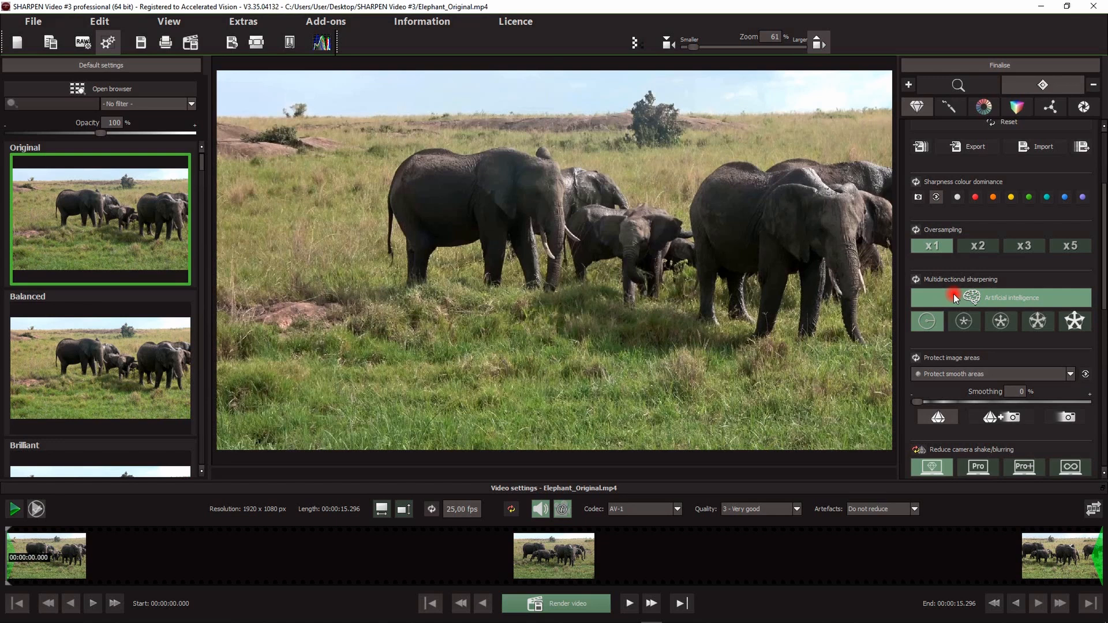
pyautogui.scroll(5, 568, 310)
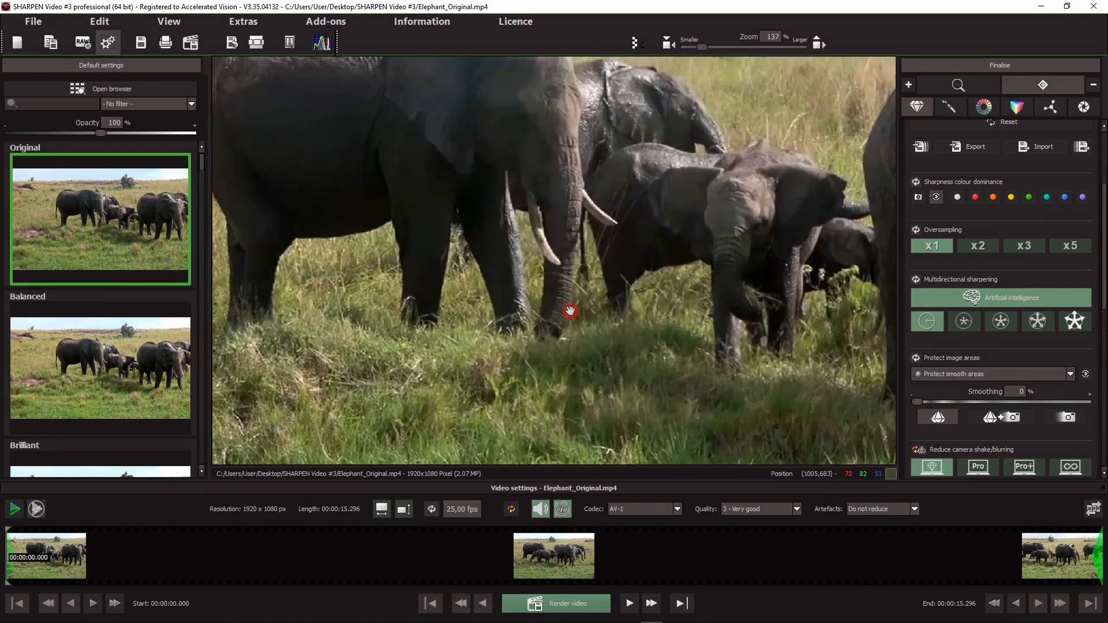
pyautogui.scroll(2, 570, 311)
pyautogui.moveTo(715, 269); pyautogui.dragTo(419, 275)
pyautogui.moveTo(549, 262); pyautogui.dragTo(553, 314)
pyautogui.moveTo(696, 322); pyautogui.dragTo(340, 272)
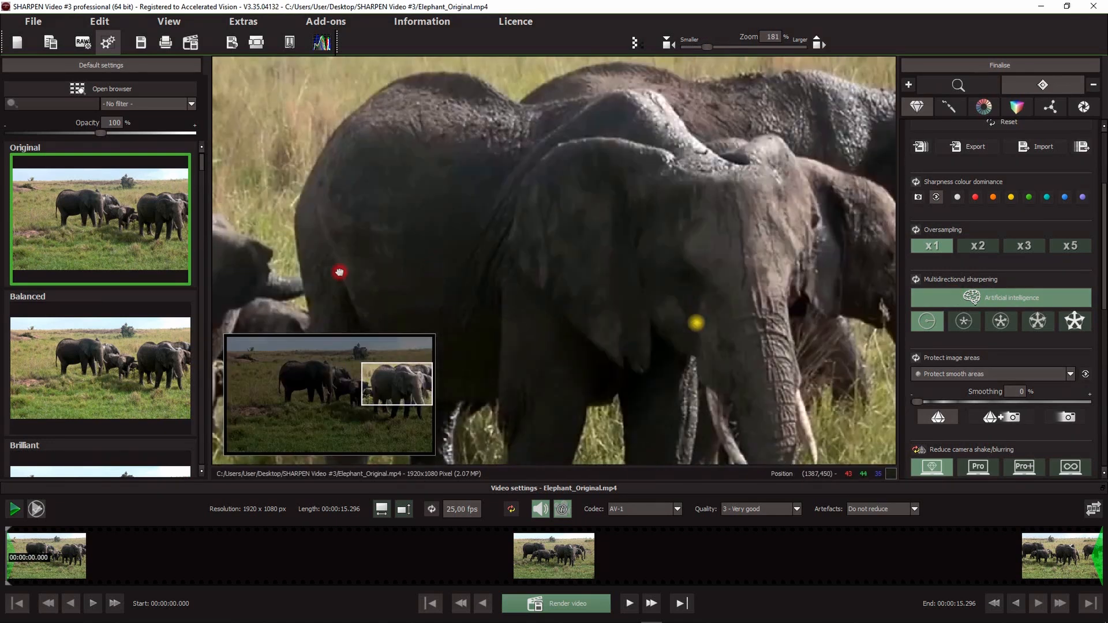
pyautogui.moveTo(353, 320); pyautogui.dragTo(799, 240)
pyautogui.moveTo(509, 236); pyautogui.dragTo(641, 254)
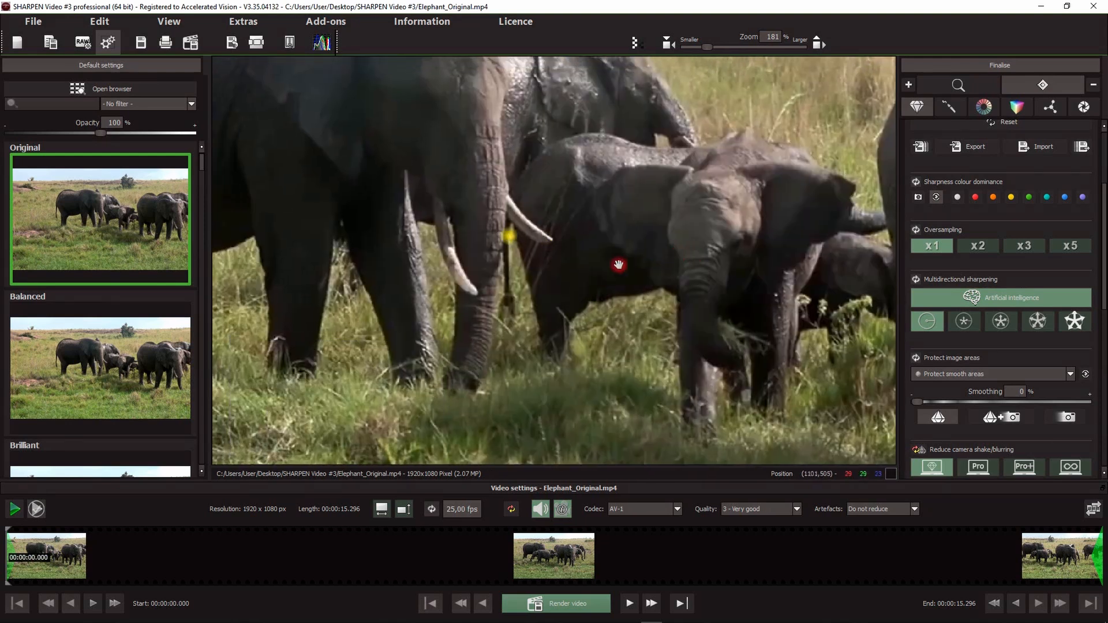
pyautogui.scroll(3, 619, 265)
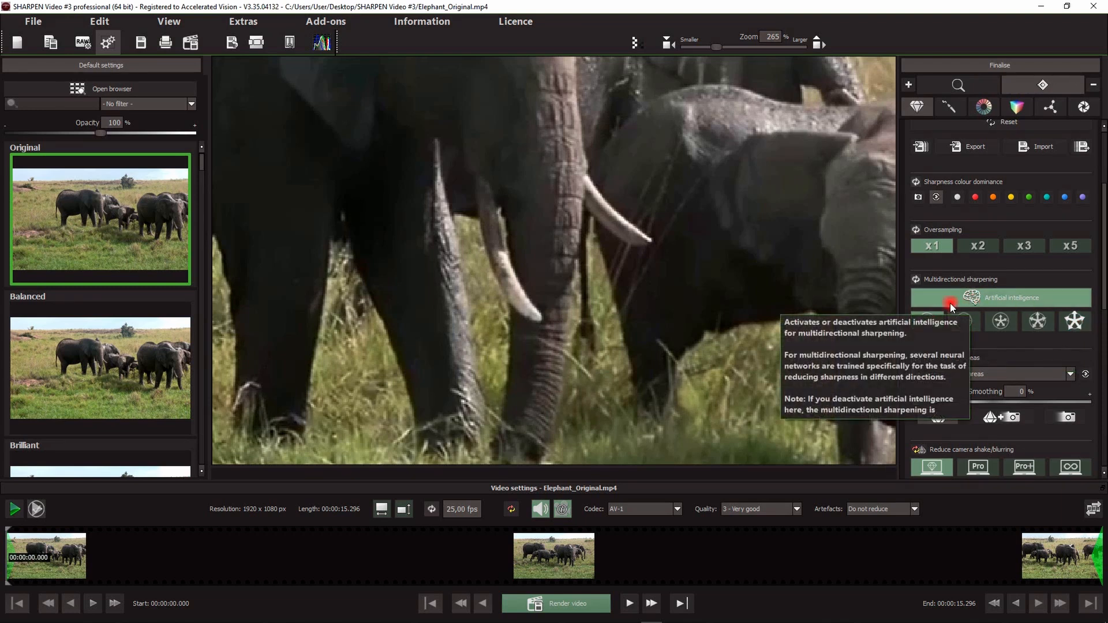
pyautogui.click(1037, 321)
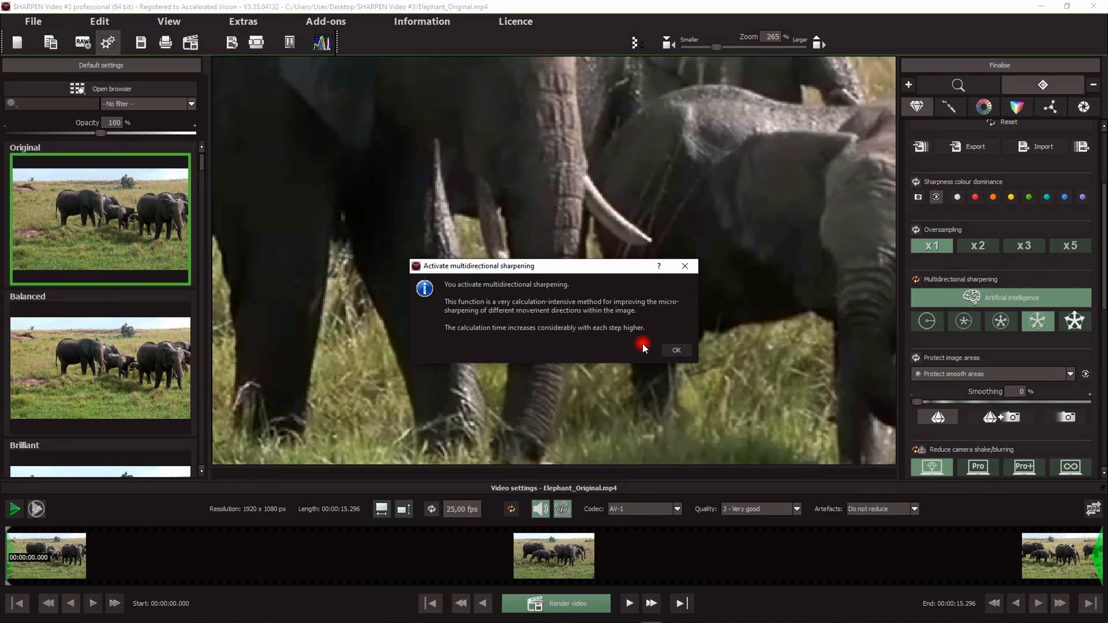
pyautogui.click(669, 352)
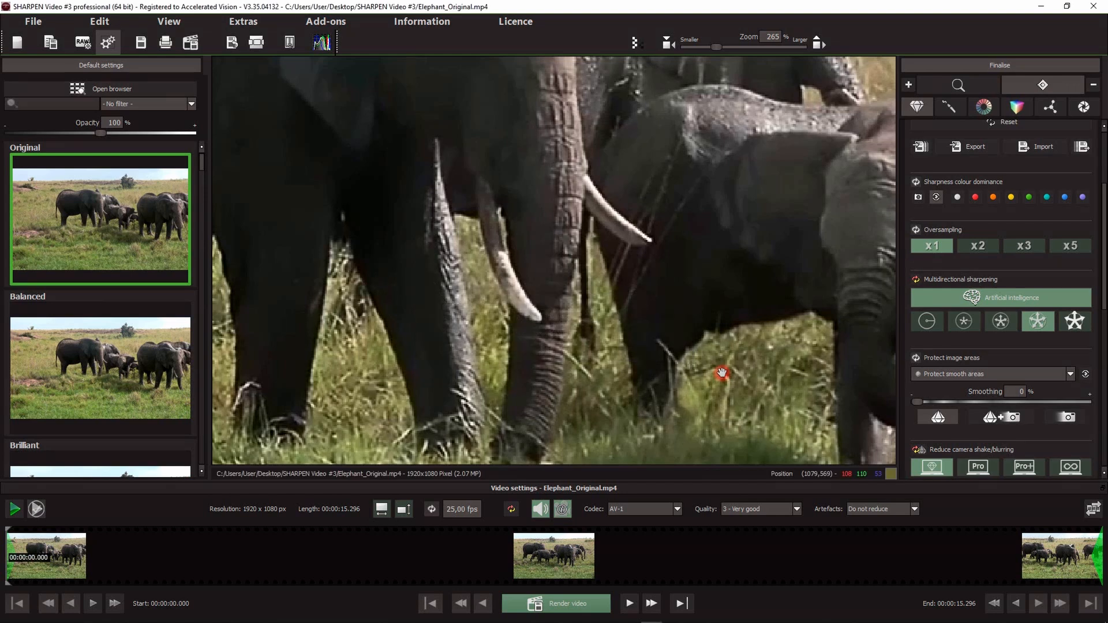
# Step: Compare the tusk detail with multidirectional sharpening off and on, and with its artificial intelligence off and on
pyautogui.scroll(1, 568, 302)
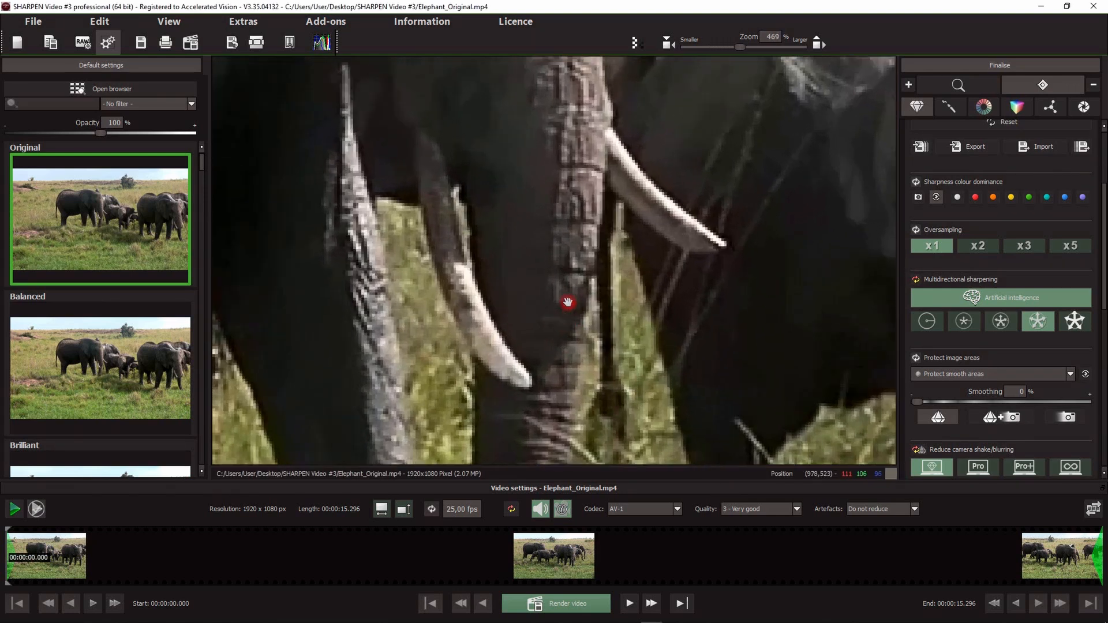
pyautogui.click(931, 320)
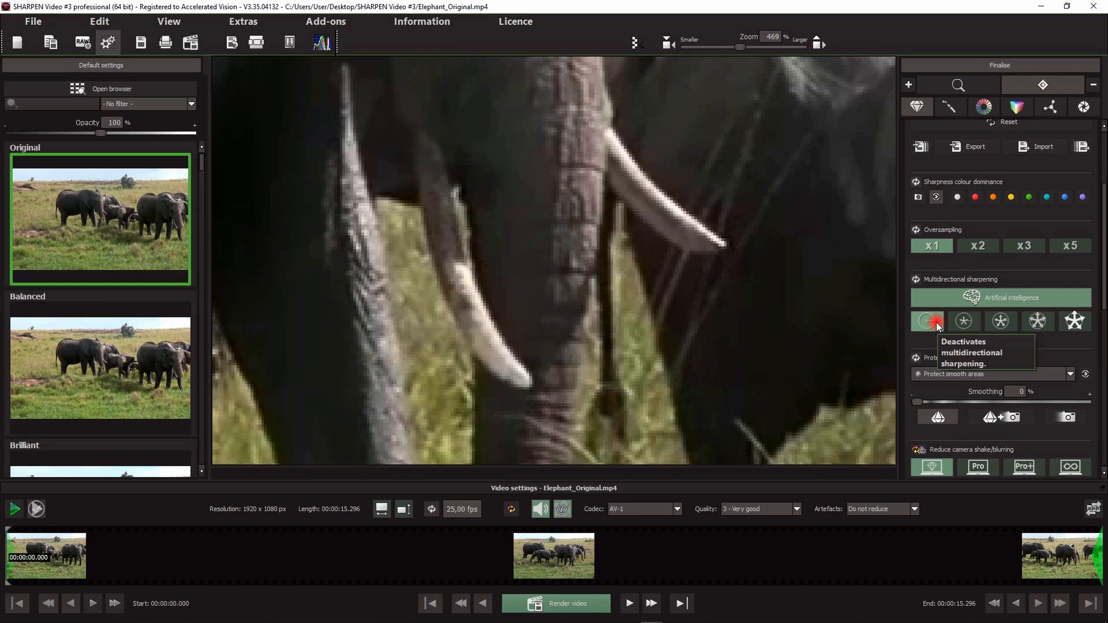
pyautogui.click(1039, 323)
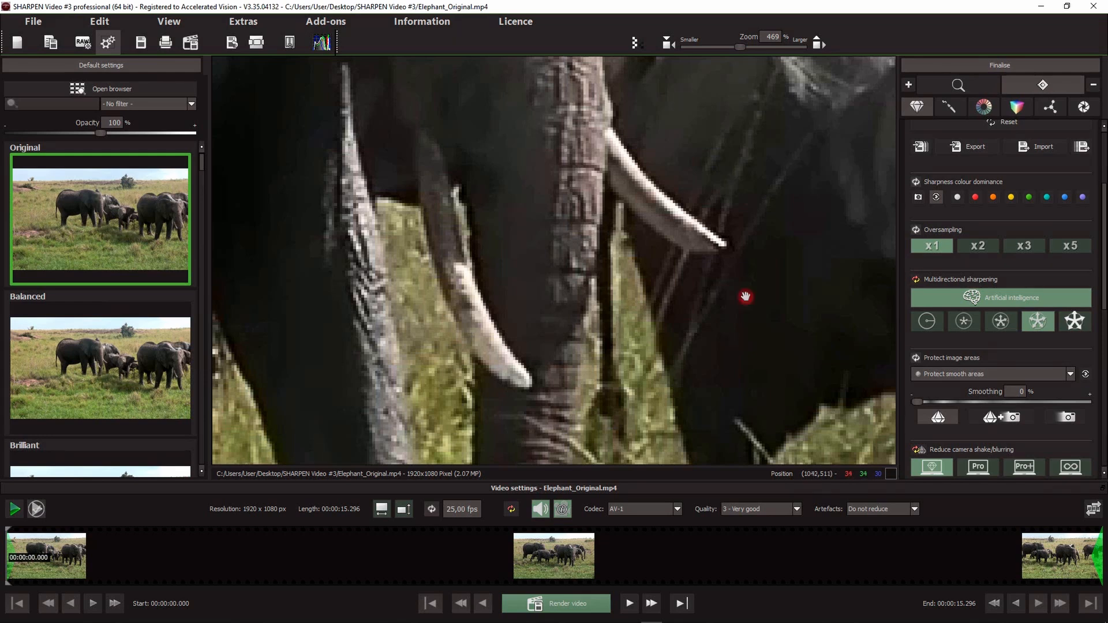
pyautogui.click(997, 298)
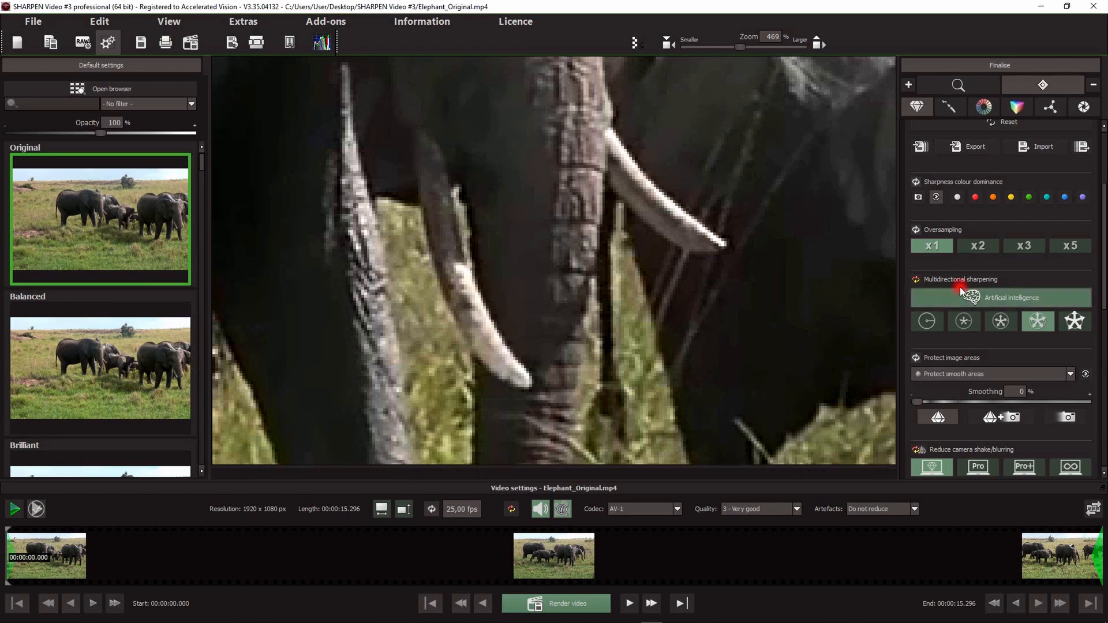
pyautogui.click(1016, 297)
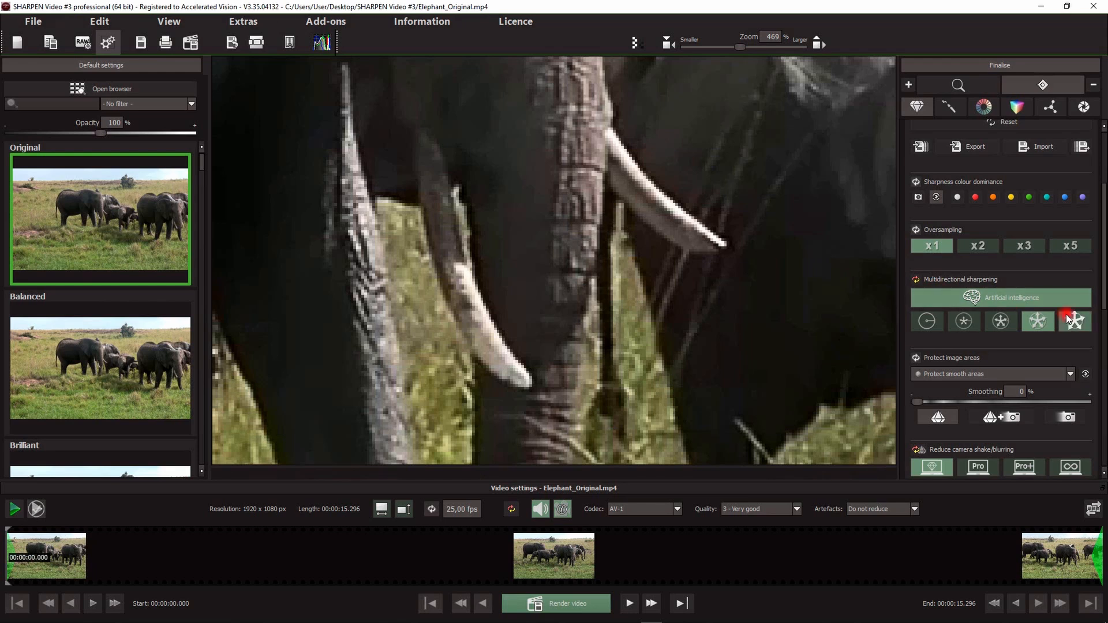
# Step: Try multidirectional sharpening at the highest level on the tusks, and return it to the second-highest level
pyautogui.click(1075, 326)
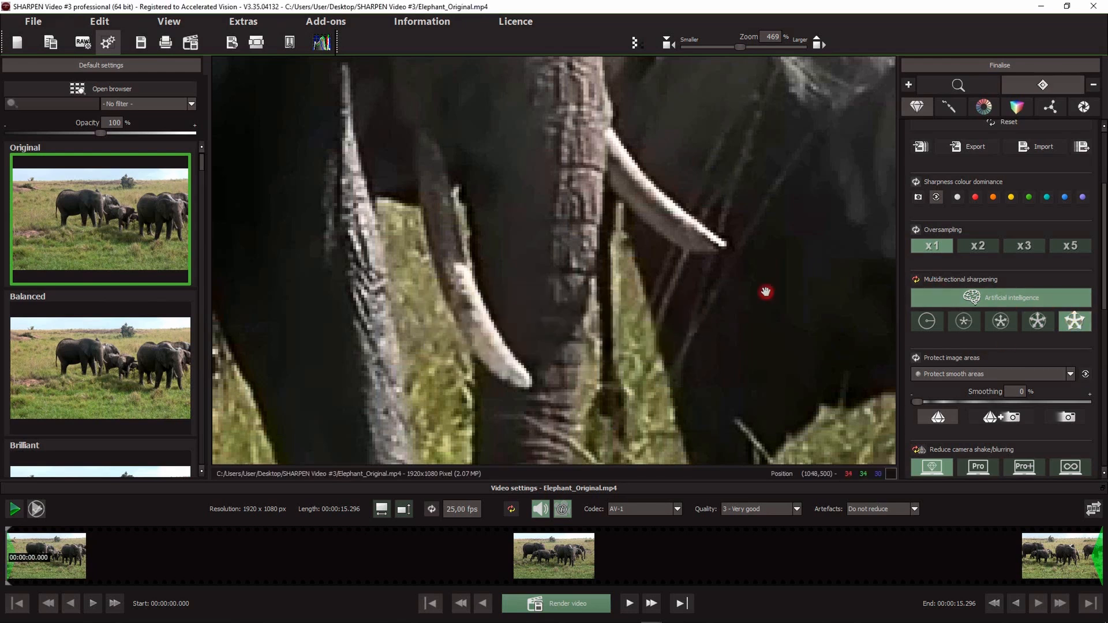
pyautogui.click(676, 283)
pyautogui.moveTo(676, 282); pyautogui.dragTo(661, 303)
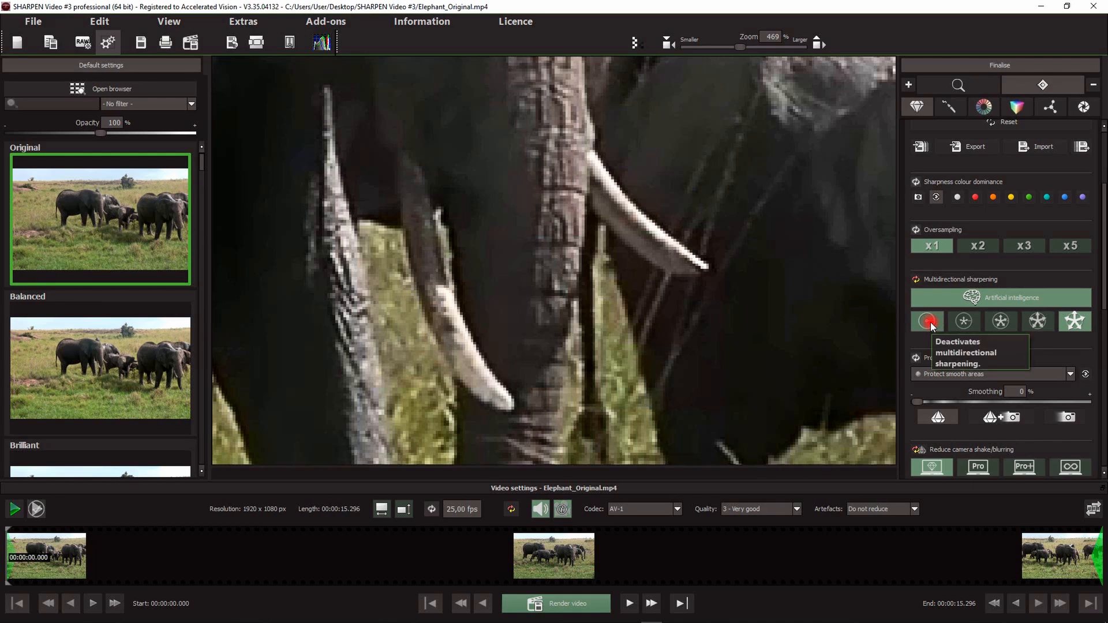
pyautogui.moveTo(749, 329); pyautogui.dragTo(749, 301)
pyautogui.click(1037, 321)
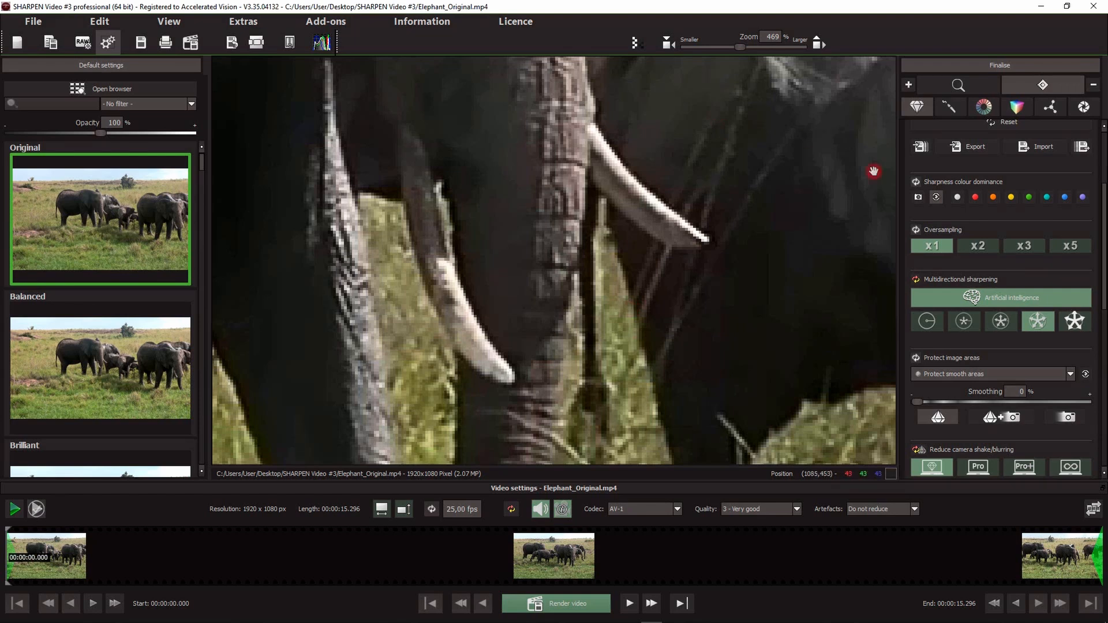
# Step: Try super-sampling at 2-fold on the tusk close-up, and raise it to 4-fold
pyautogui.scroll(1, 1103, 203)
pyautogui.moveTo(1104, 202); pyautogui.dragTo(1103, 144)
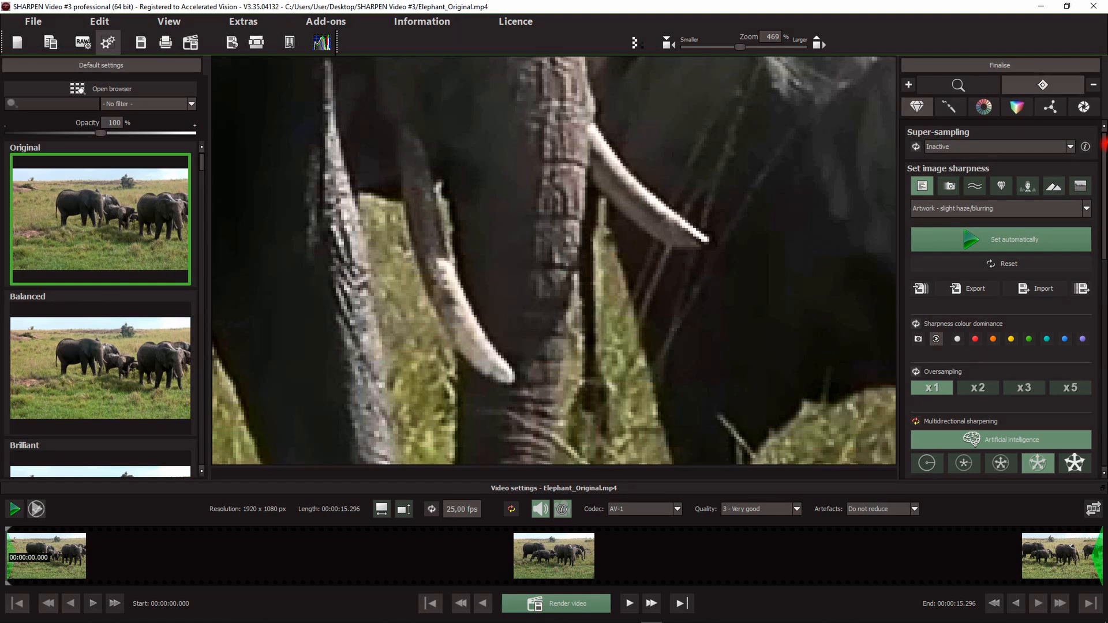
pyautogui.click(946, 147)
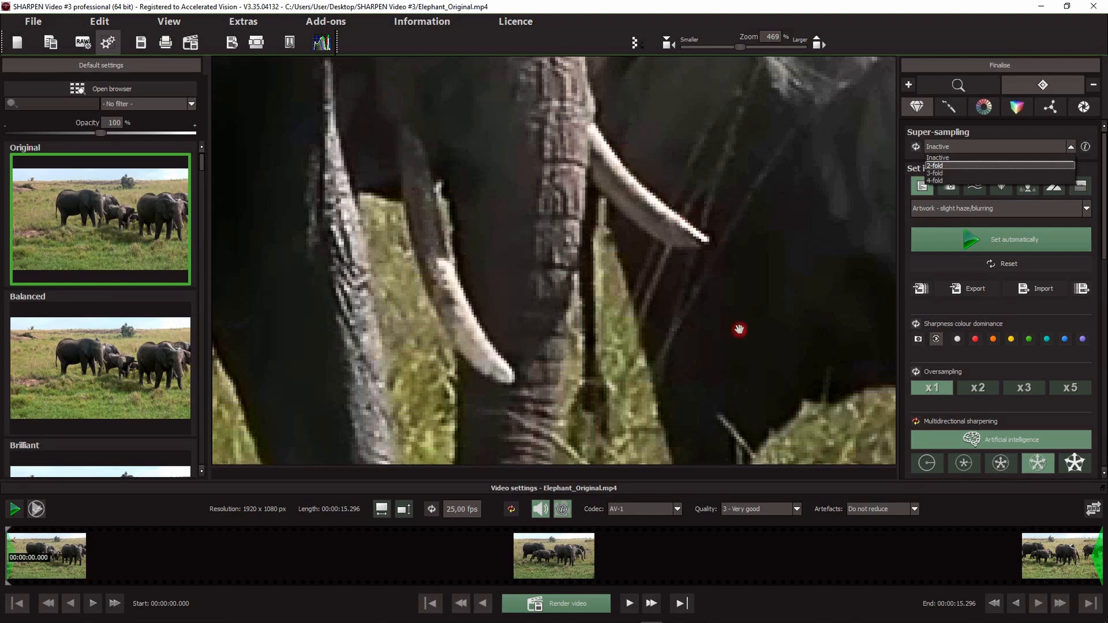
pyautogui.click(935, 165)
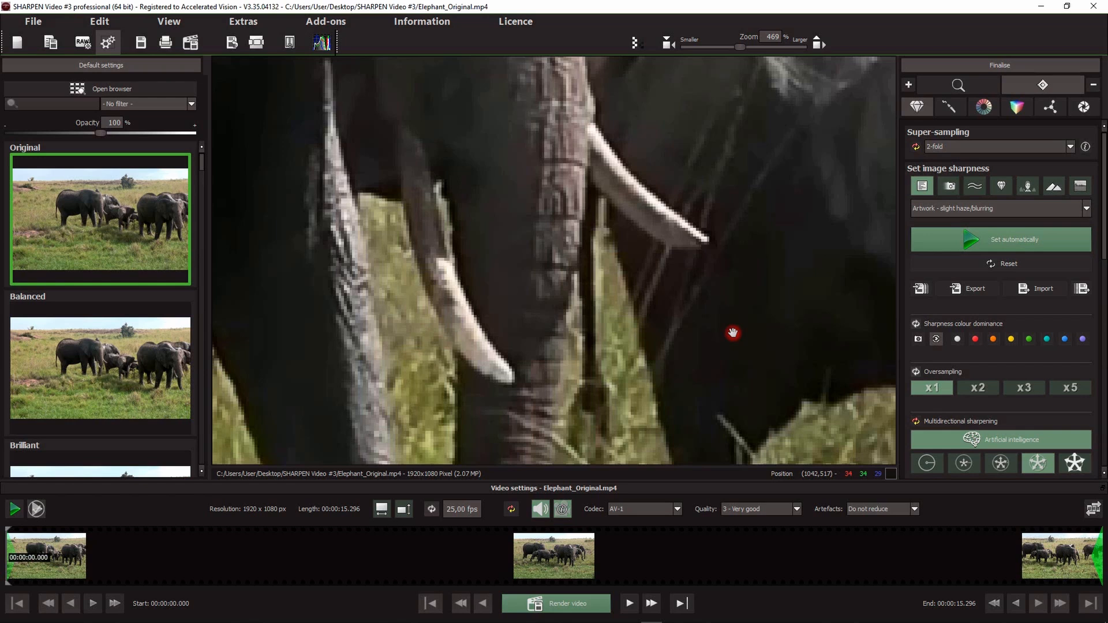
pyautogui.click(604, 266)
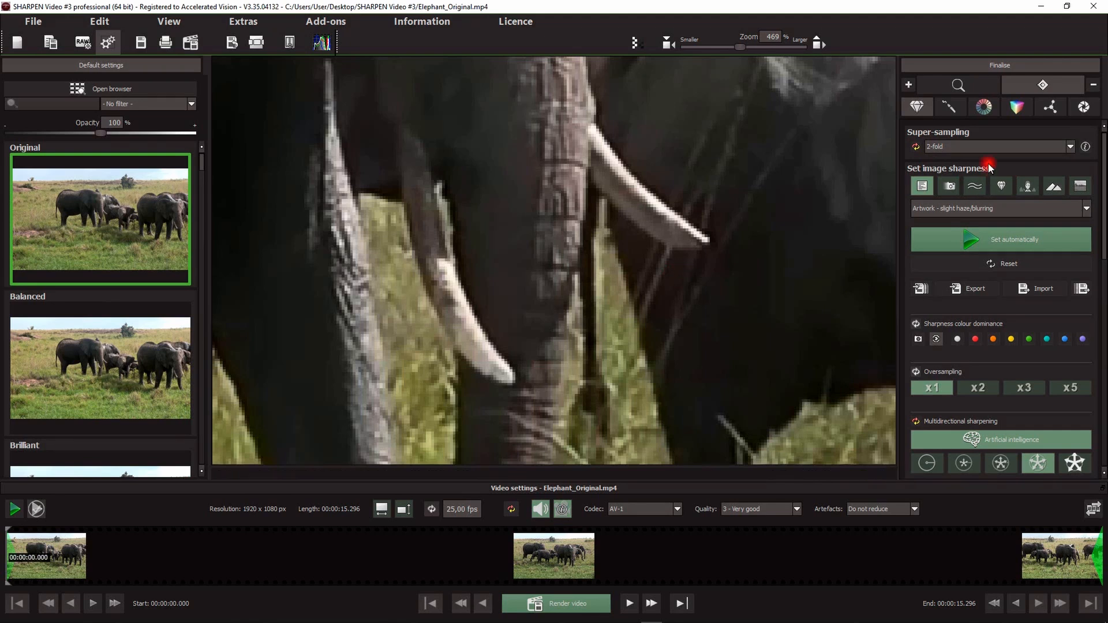
pyautogui.click(957, 146)
pyautogui.click(932, 180)
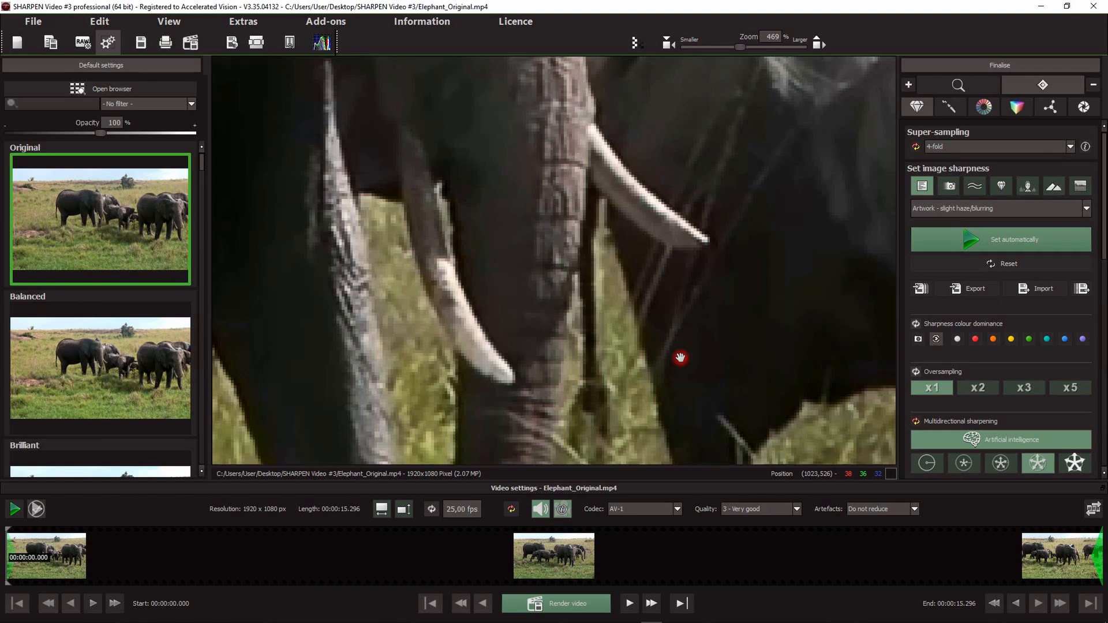
# Step: Set super-sampling to 2-fold and multidirectional sharpening to its middle level
pyautogui.scroll(-1, 1004, 323)
pyautogui.scroll(1, 1004, 323)
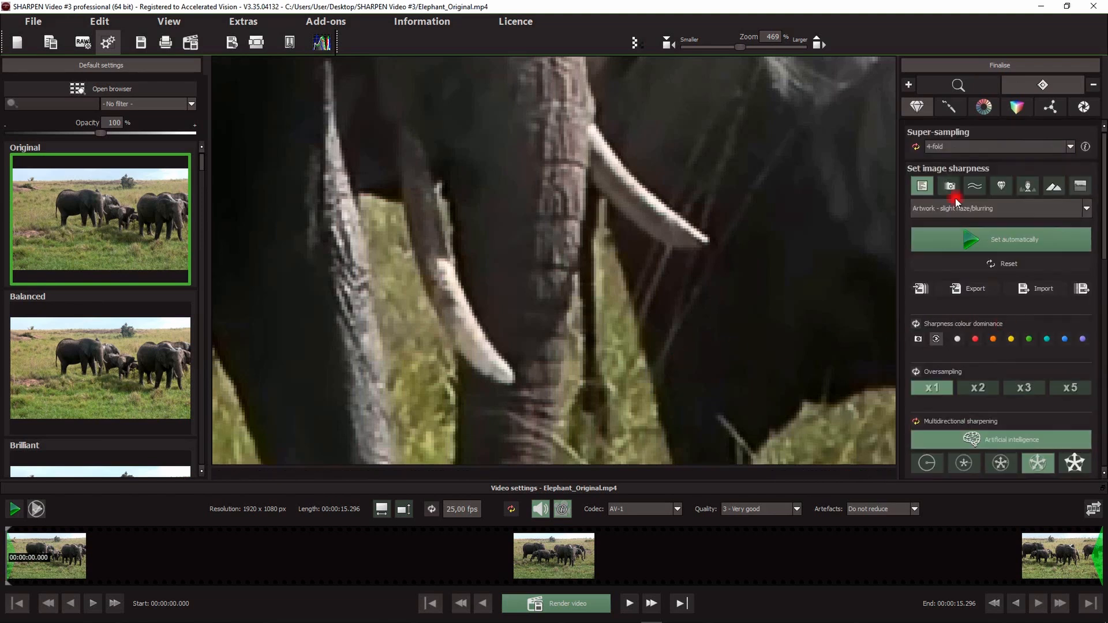
pyautogui.click(957, 149)
pyautogui.click(942, 162)
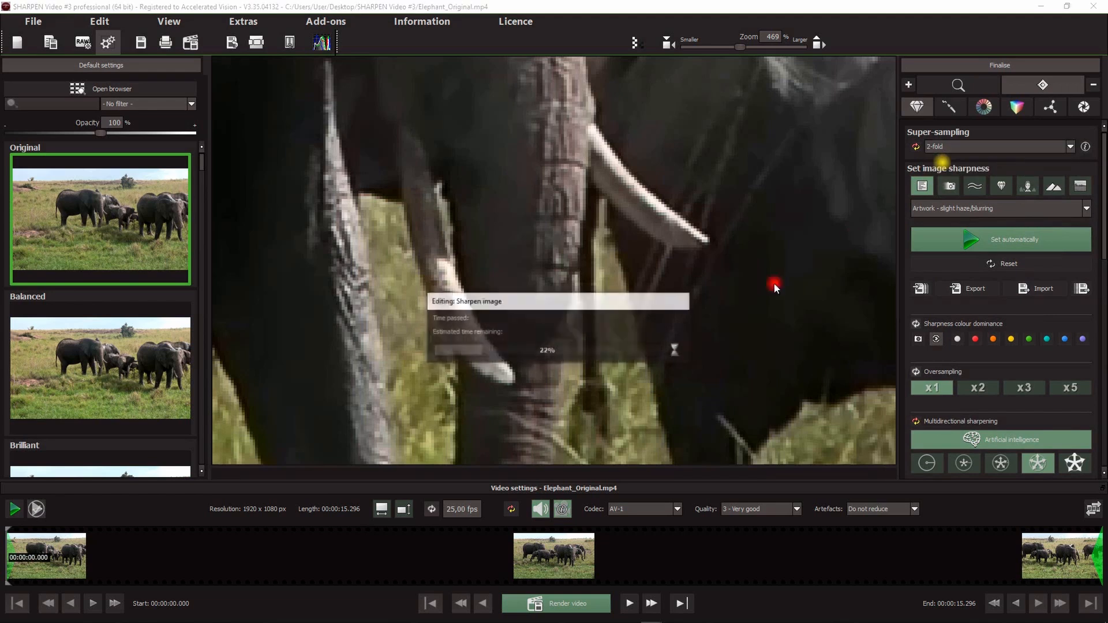
pyautogui.click(1001, 463)
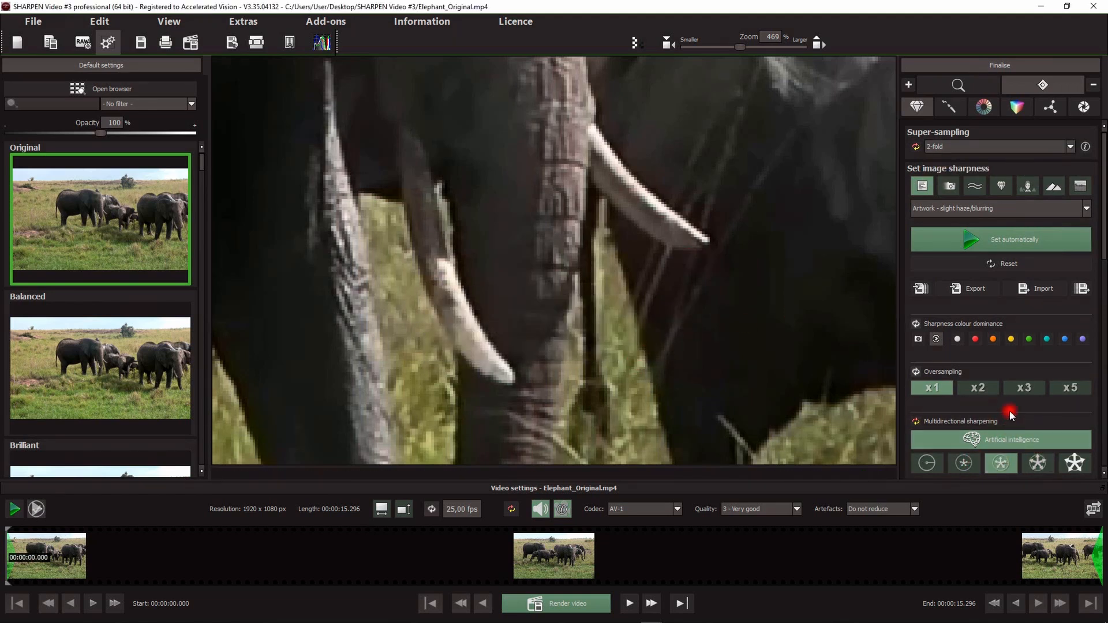
pyautogui.scroll(-1, 1019, 398)
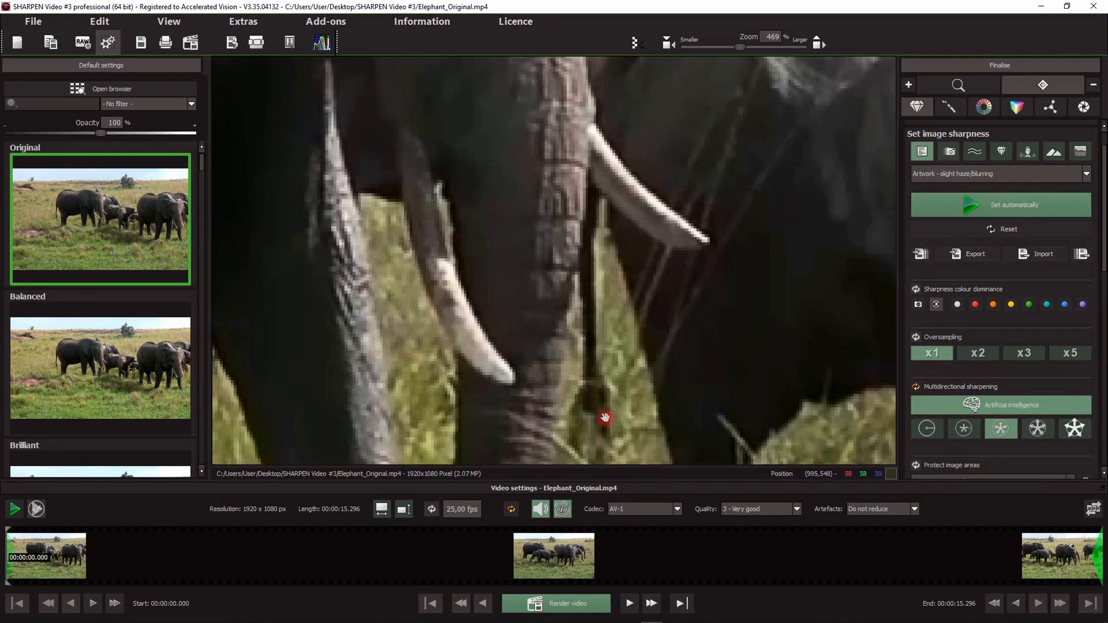
# Step: Return the preview from the tusk close-up to the full video frame
pyautogui.click(554, 605)
pyautogui.scroll(1, 1070, 318)
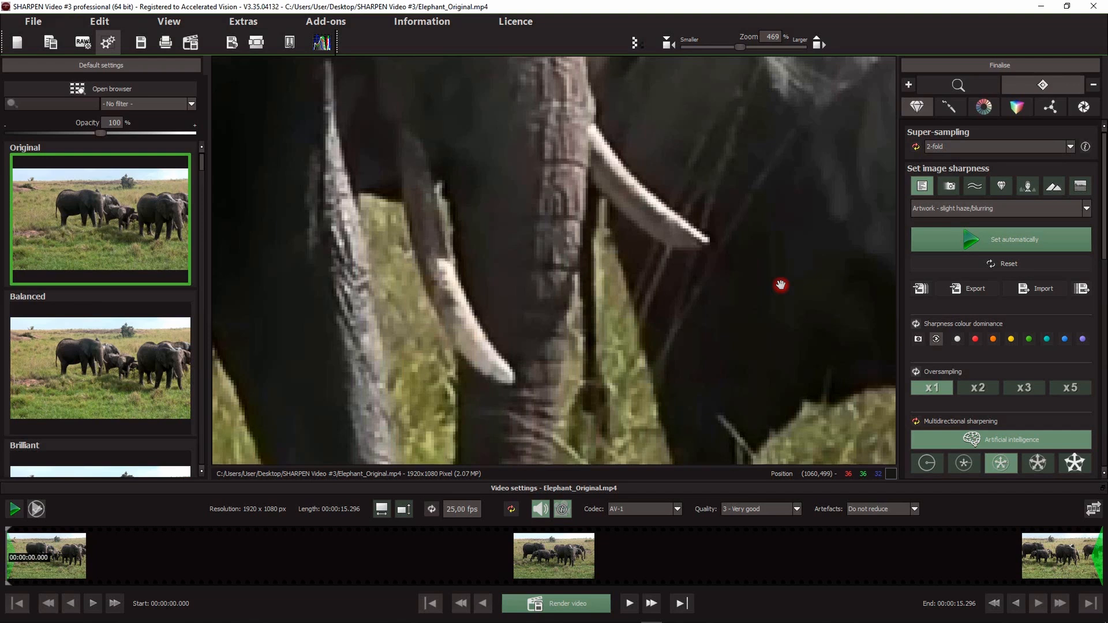
pyautogui.doubleClick(616, 246)
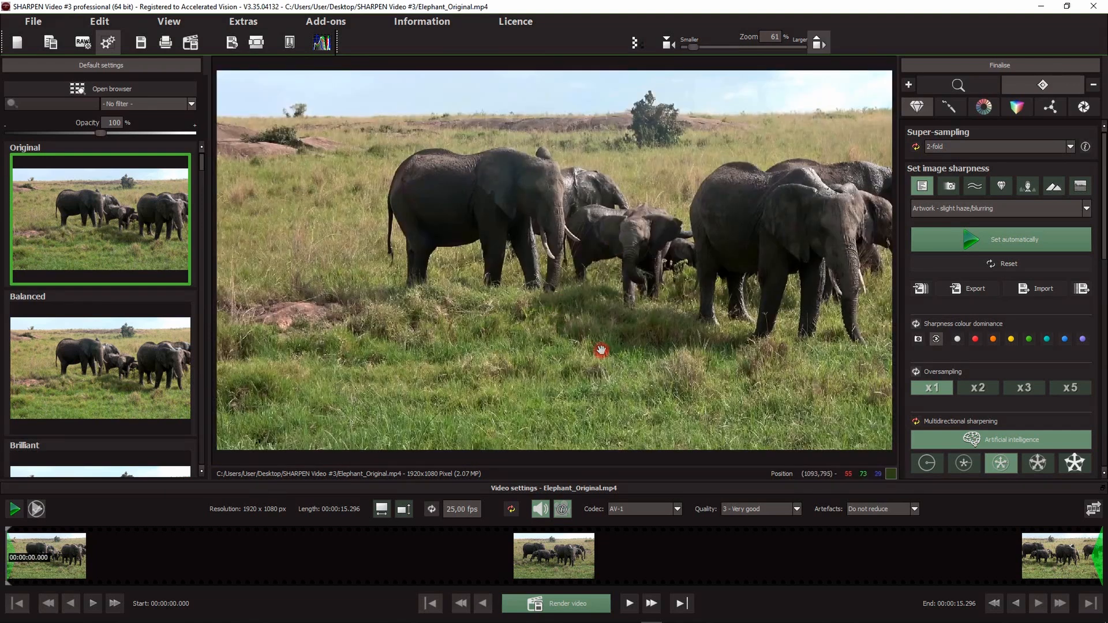
# Step: Open RAW development and review the artificial intelligence controls for image improvement and image repair
pyautogui.click(82, 42)
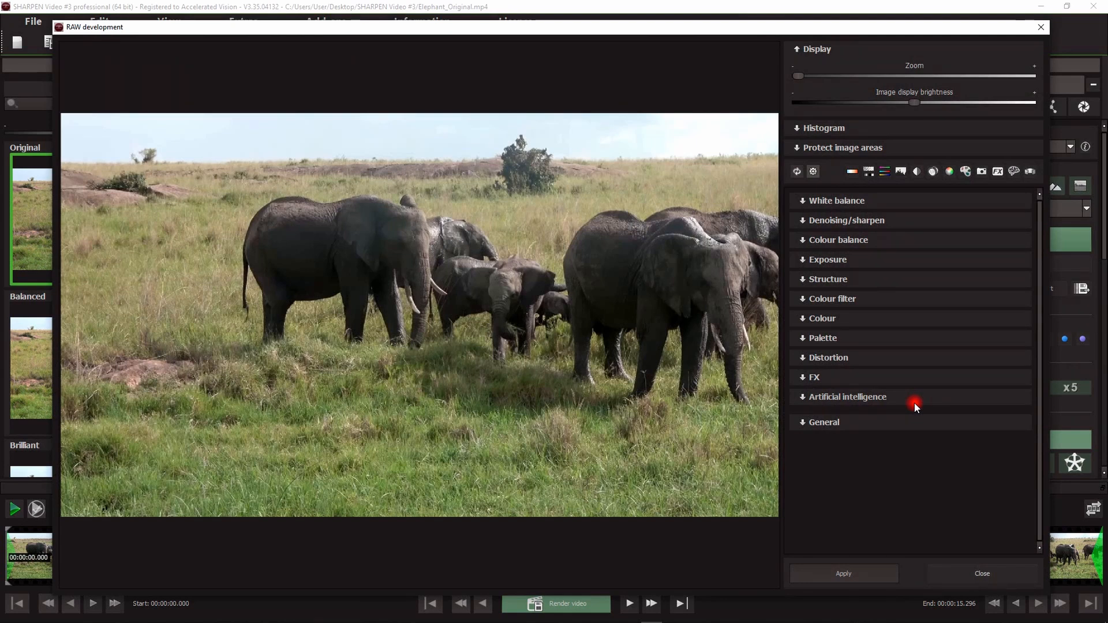
pyautogui.click(870, 400)
pyautogui.scroll(-4, 960, 345)
pyautogui.scroll(-1, 967, 376)
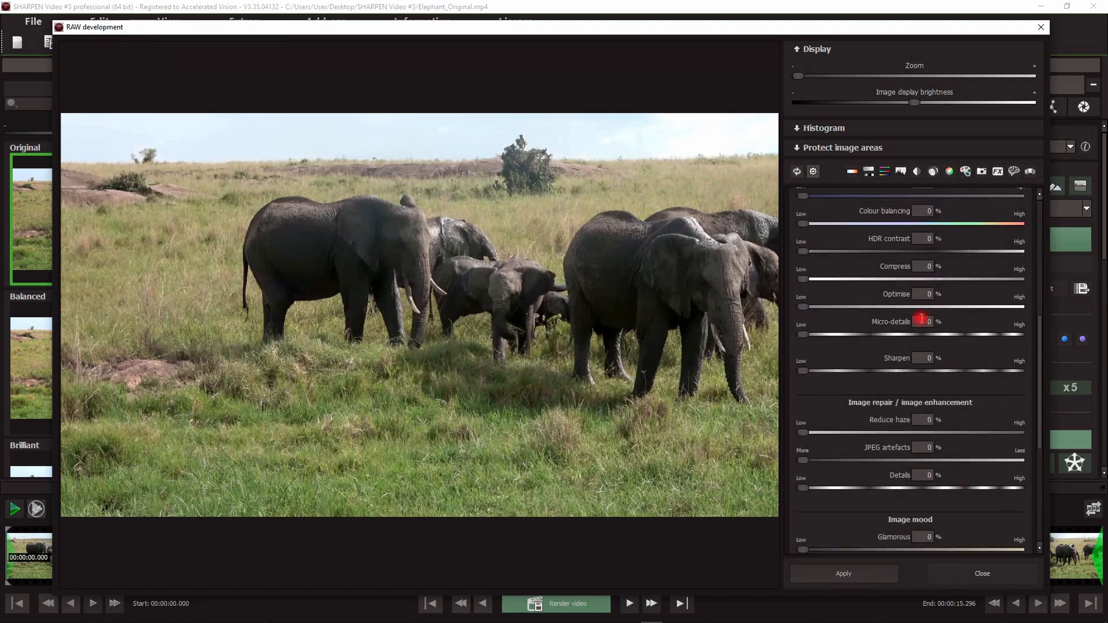
pyautogui.scroll(1, 921, 321)
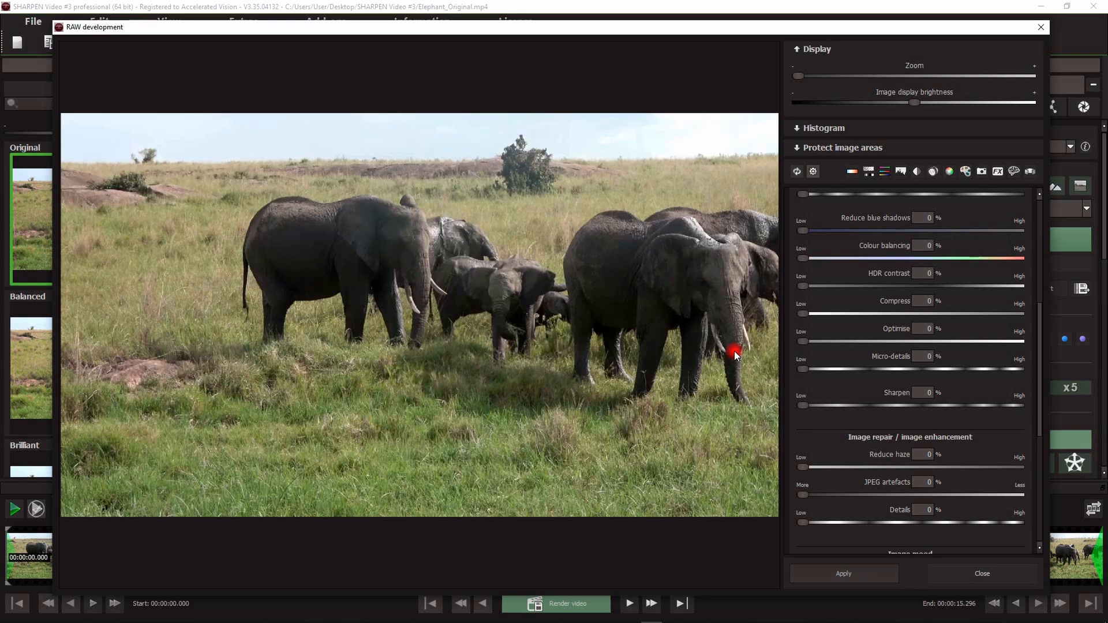
pyautogui.scroll(5, 877, 326)
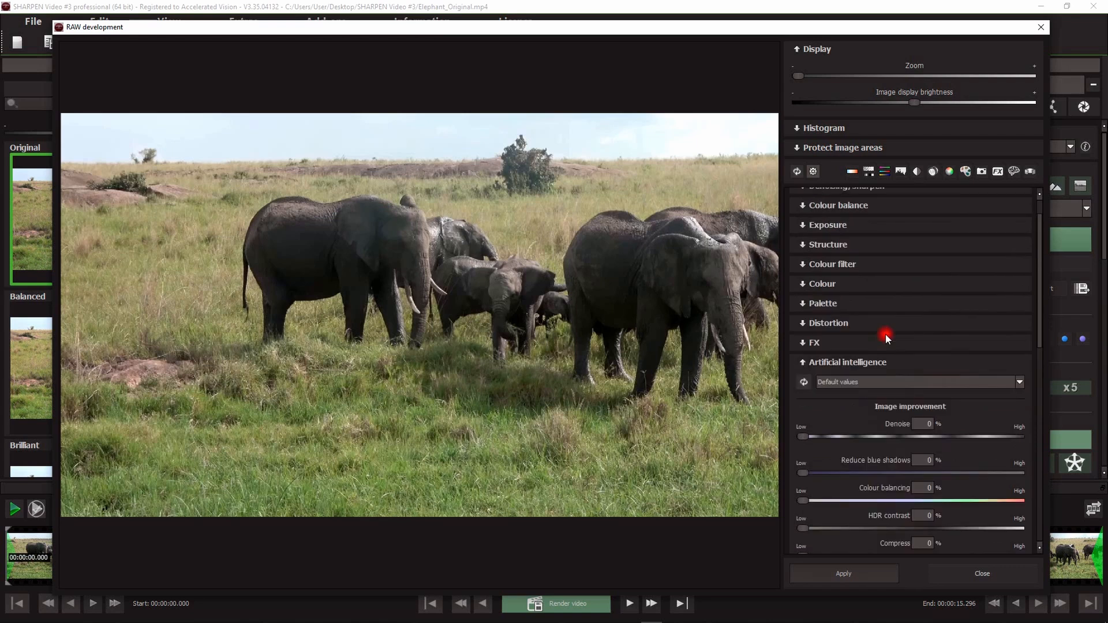
# Step: Look through the artificial intelligence presets without changing the default values, and close RAW development
pyautogui.click(894, 382)
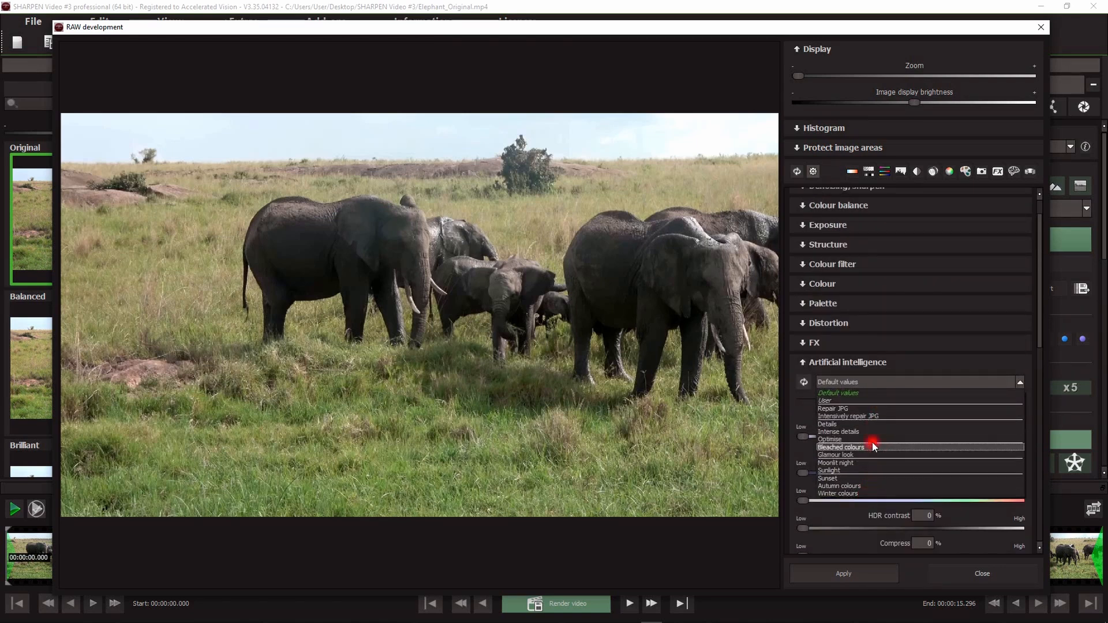
pyautogui.click(549, 305)
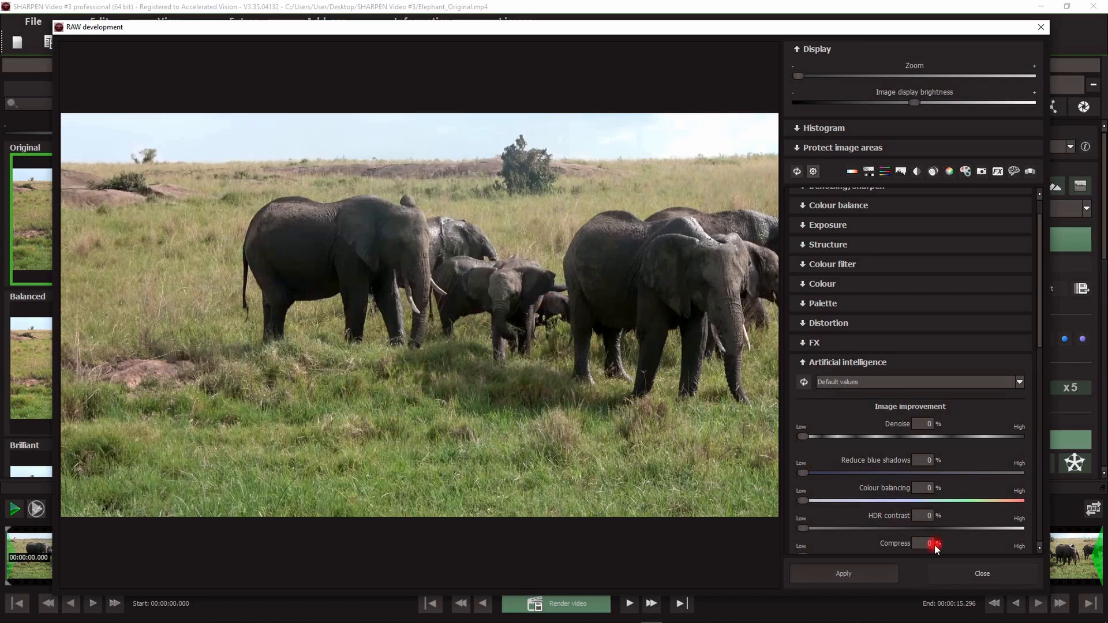
pyautogui.click(981, 573)
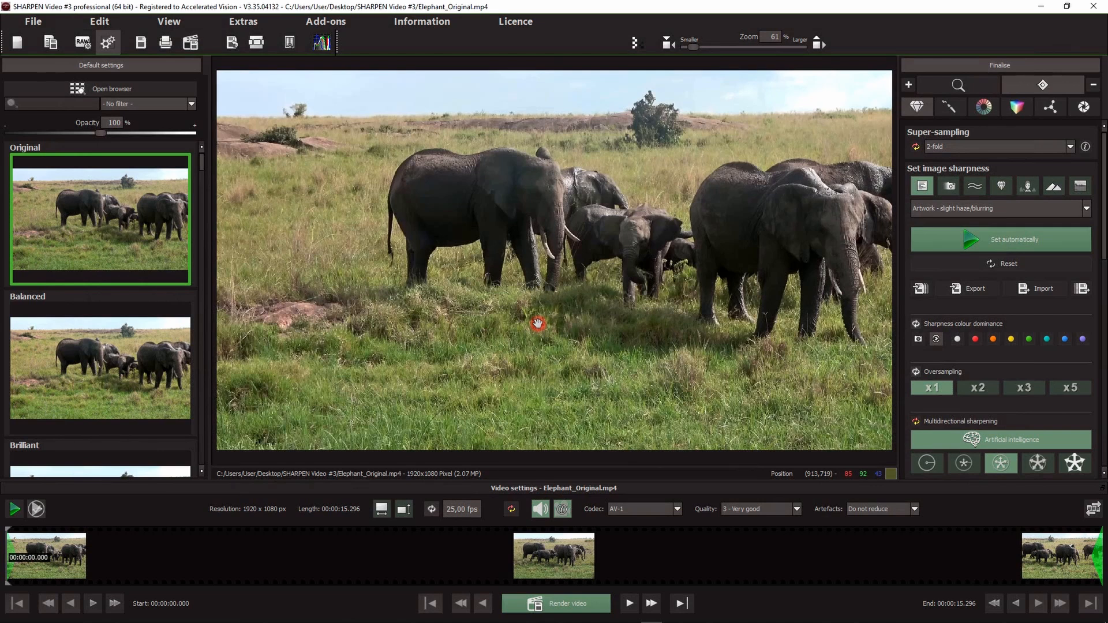
# Step: Review the file commands for saving a single video image and the whole video
pyautogui.click(32, 23)
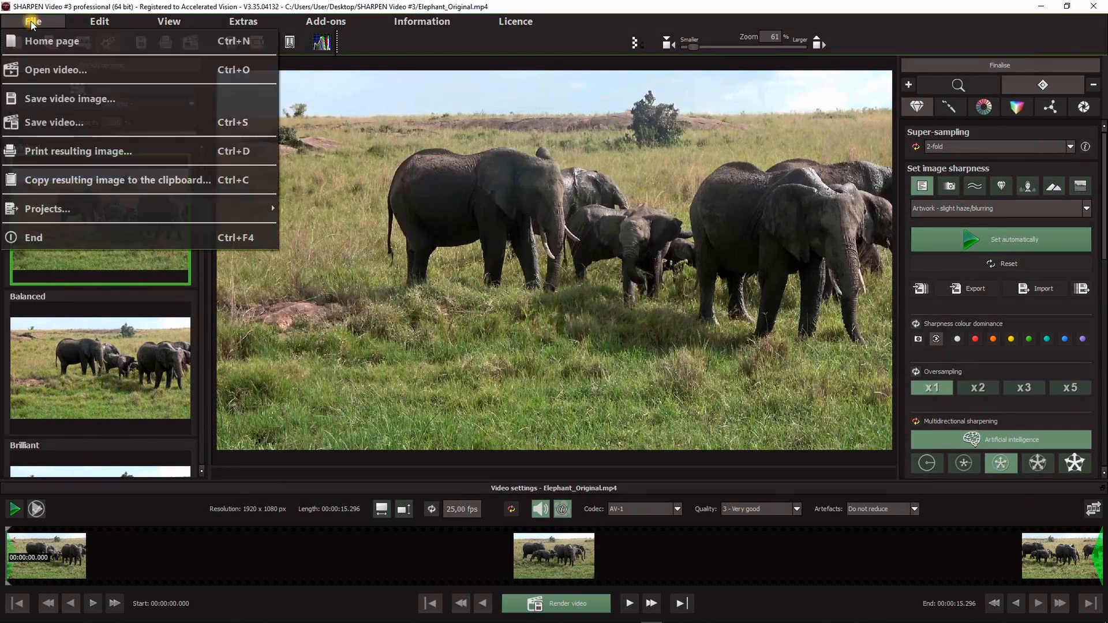
pyautogui.click(83, 98)
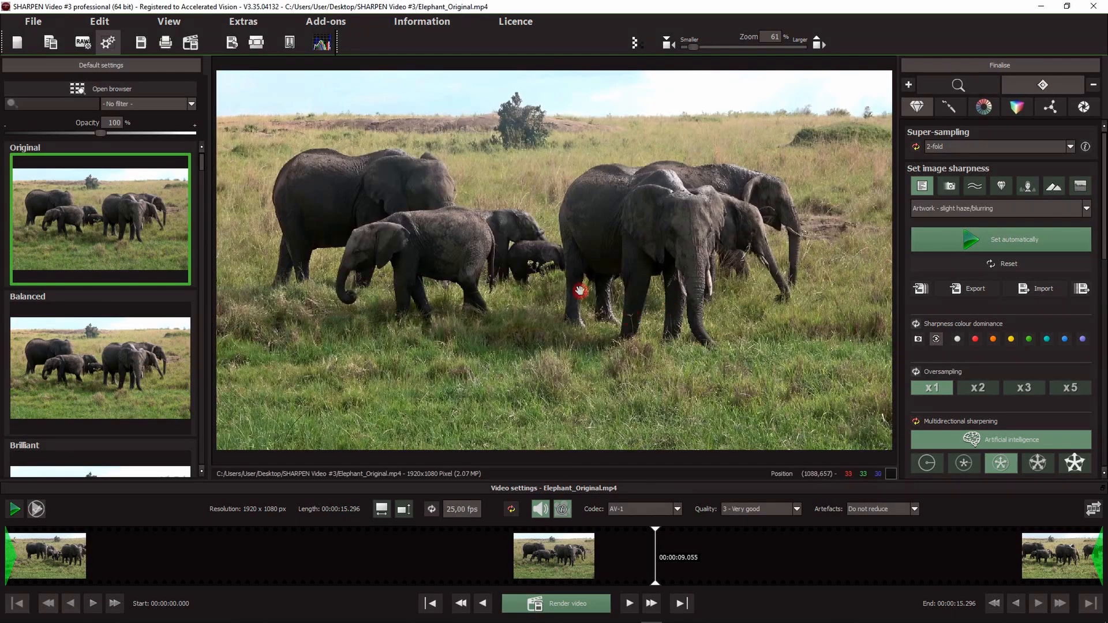
pyautogui.click(33, 22)
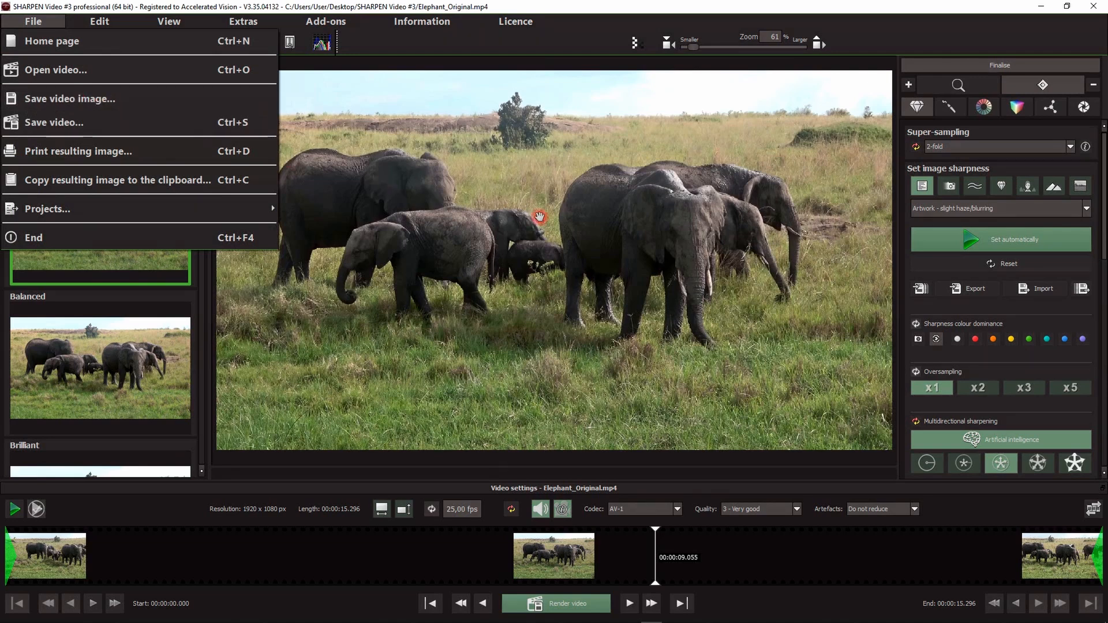
pyautogui.click(561, 221)
pyautogui.click(562, 221)
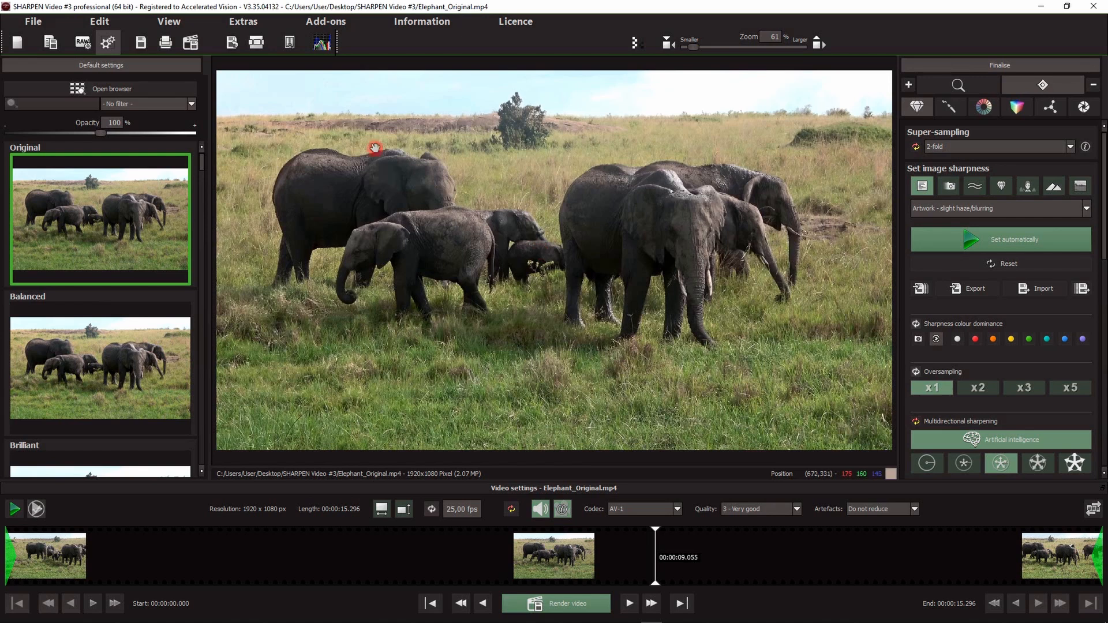
# Step: Review the available display languages and the interface refresh options in the program settings
pyautogui.click(243, 22)
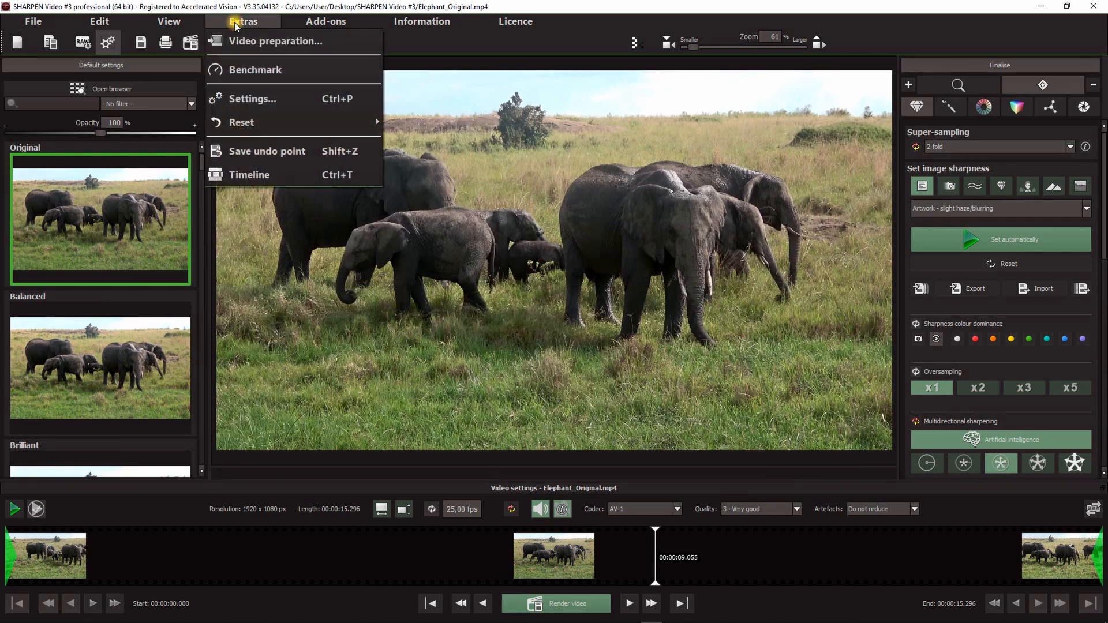
pyautogui.click(264, 99)
pyautogui.click(517, 264)
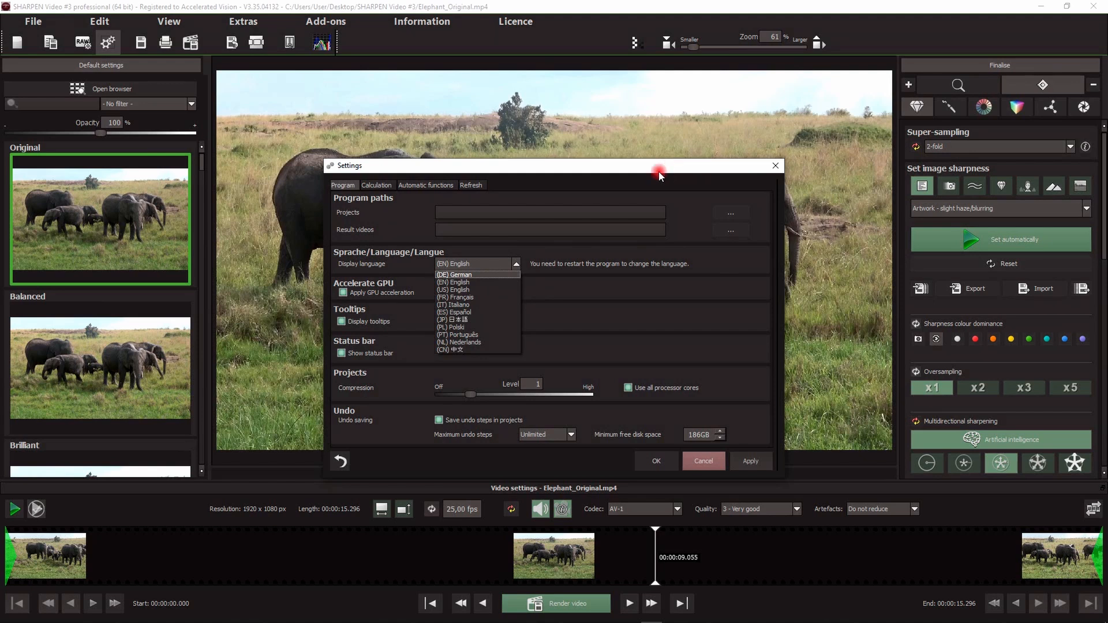
pyautogui.click(473, 185)
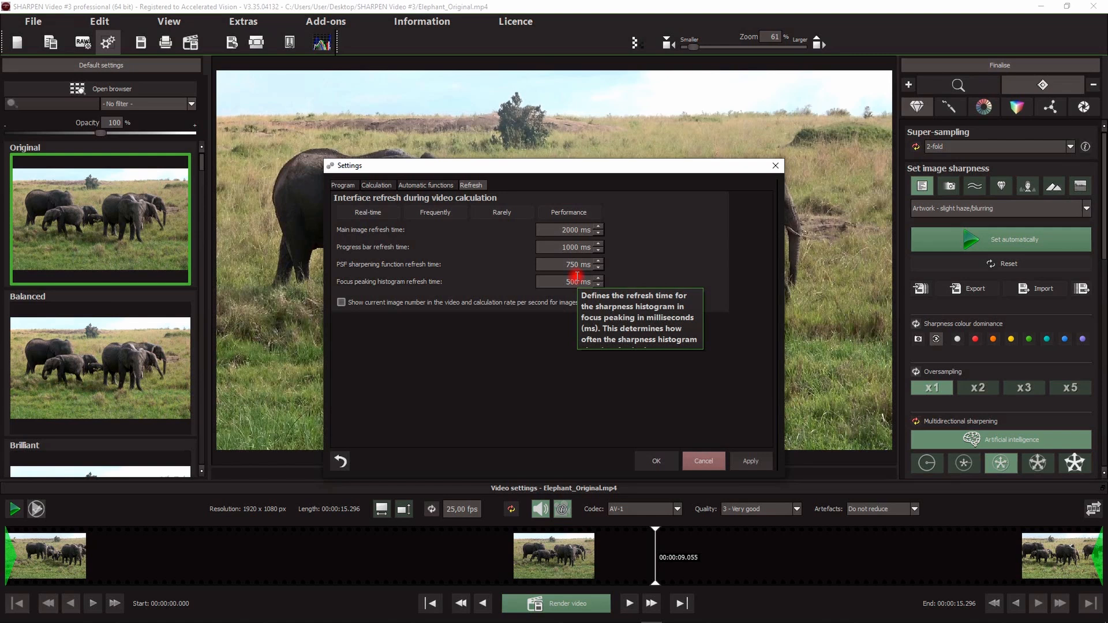
# Step: Try the Performance and Rarely presets for interface refresh, and close the settings without applying them
pyautogui.click(577, 213)
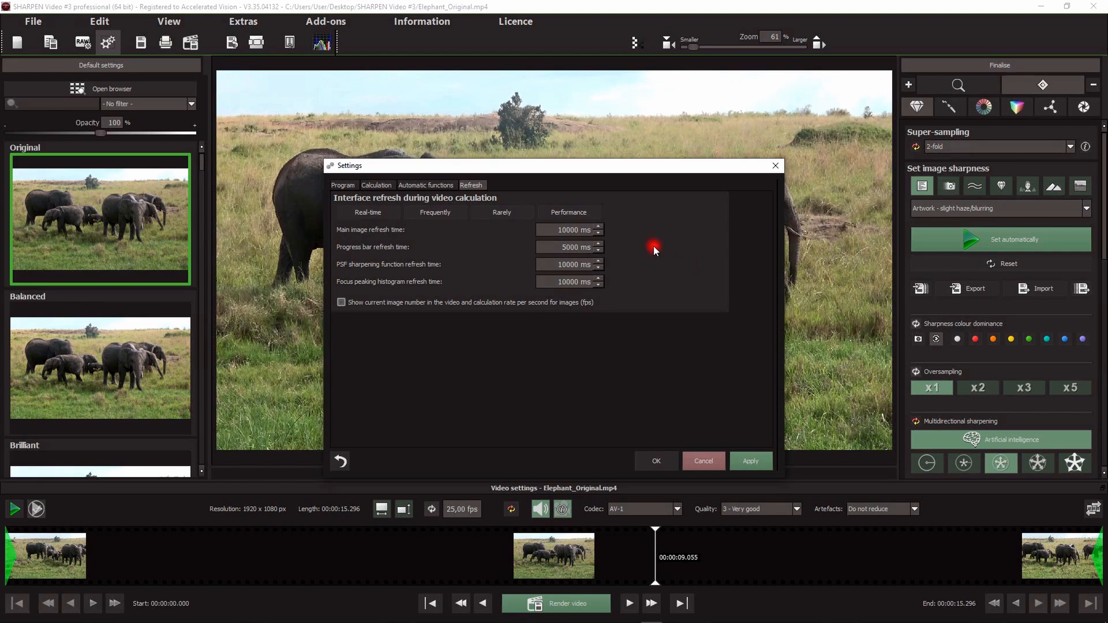
pyautogui.click(502, 213)
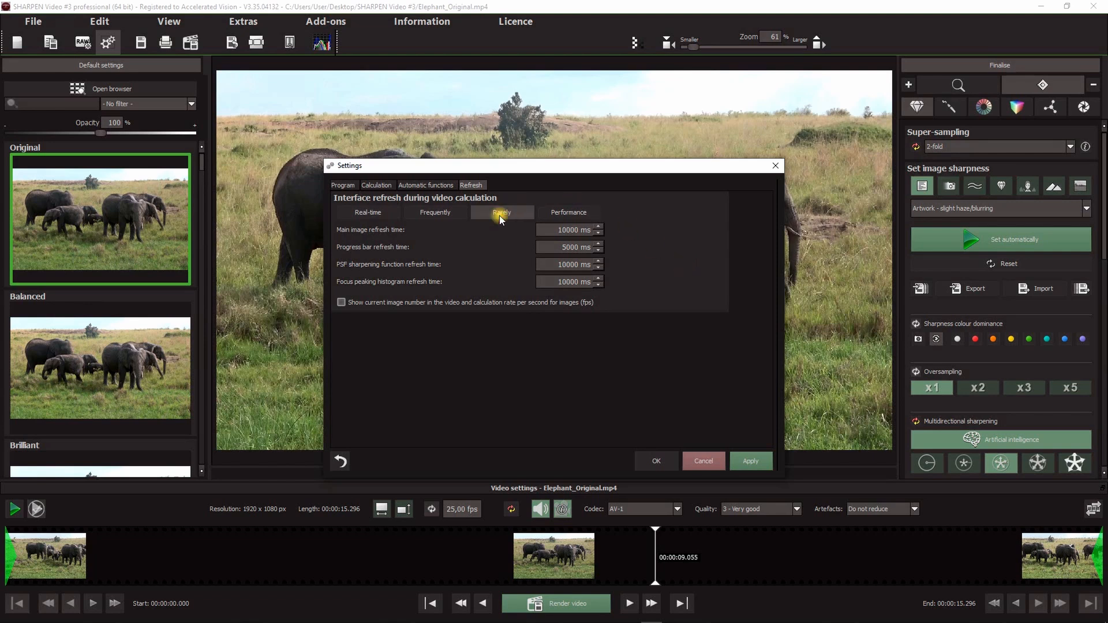
pyautogui.click(774, 169)
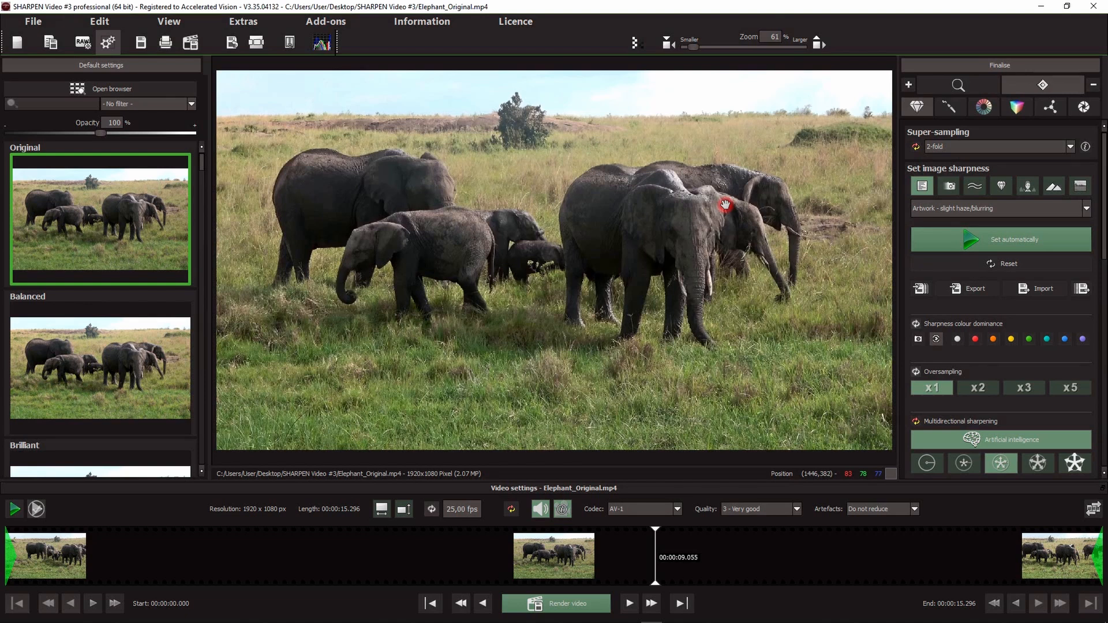
# Step: Reset super-sampling to inactive and the image sharpness to Original image, and hide the super-sampling section
pyautogui.click(916, 147)
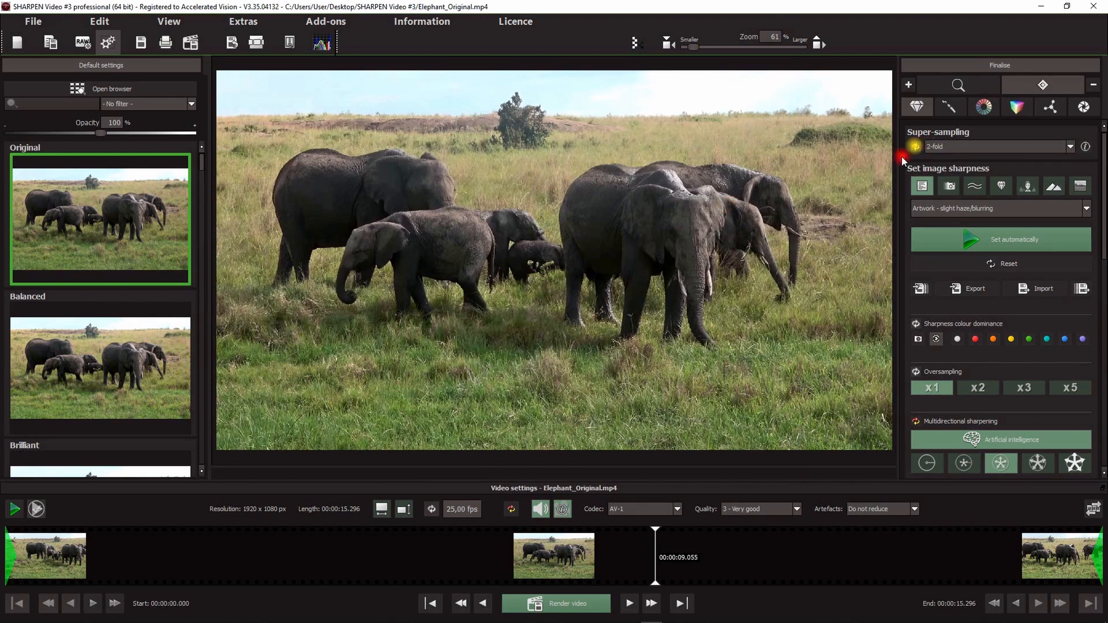
pyautogui.click(975, 265)
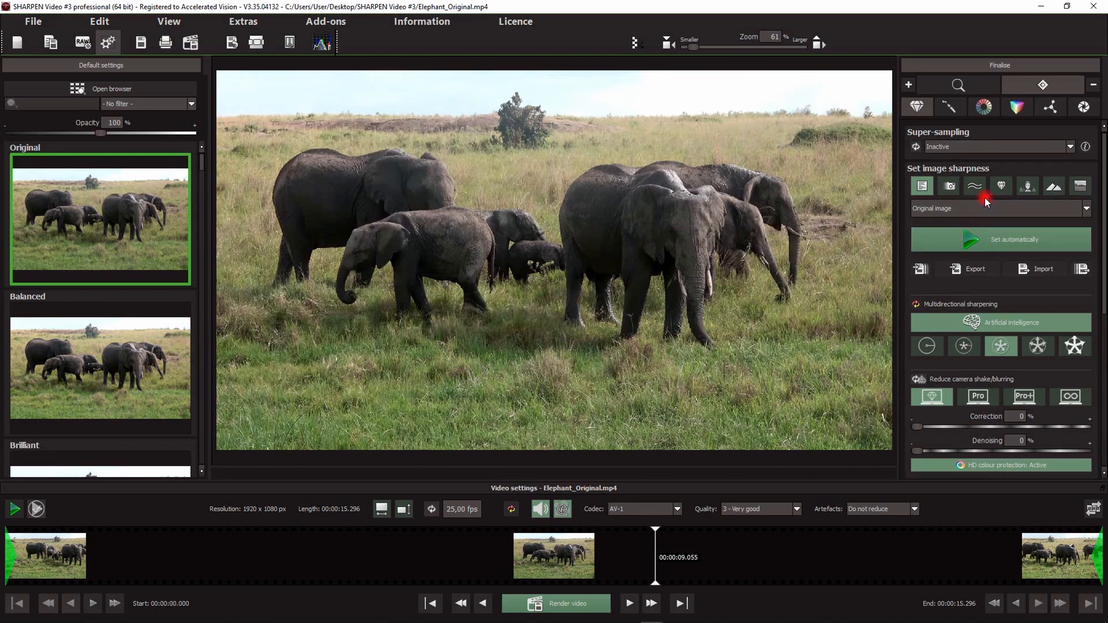
pyautogui.click(1038, 84)
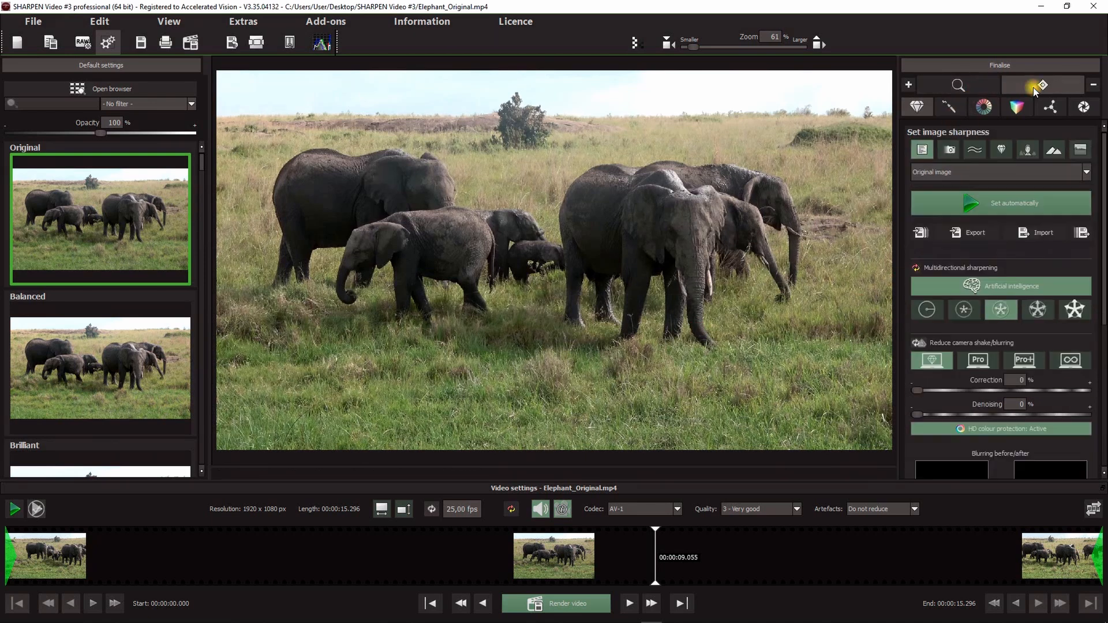
# Step: Open selective drawing from the local adjustments, acknowledge the notice, and activate Composing mask 1
pyautogui.click(948, 106)
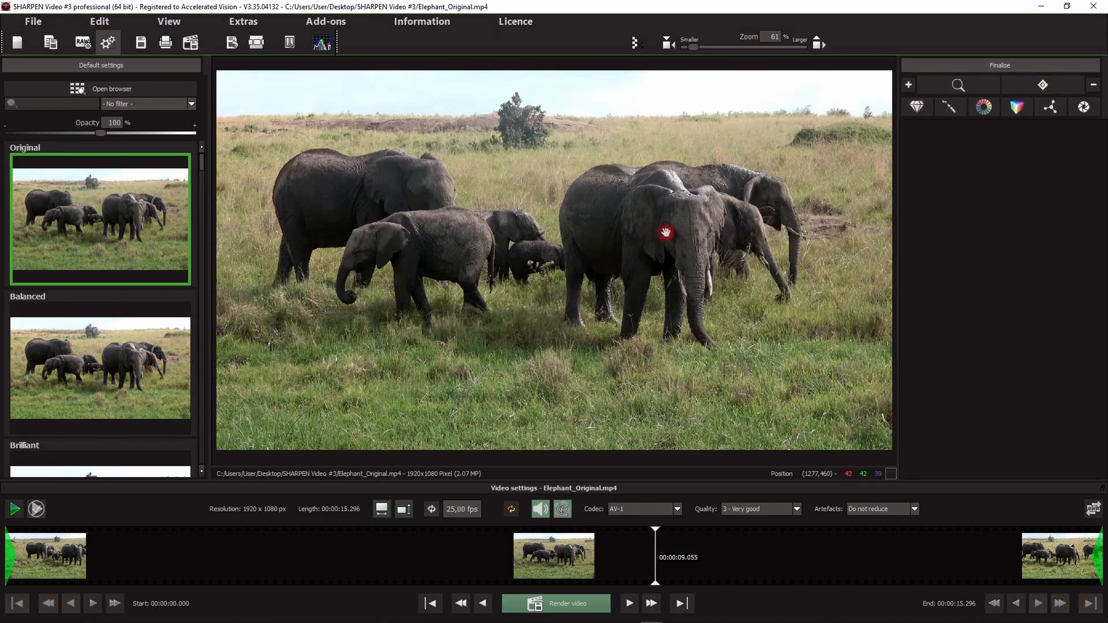
pyautogui.click(949, 106)
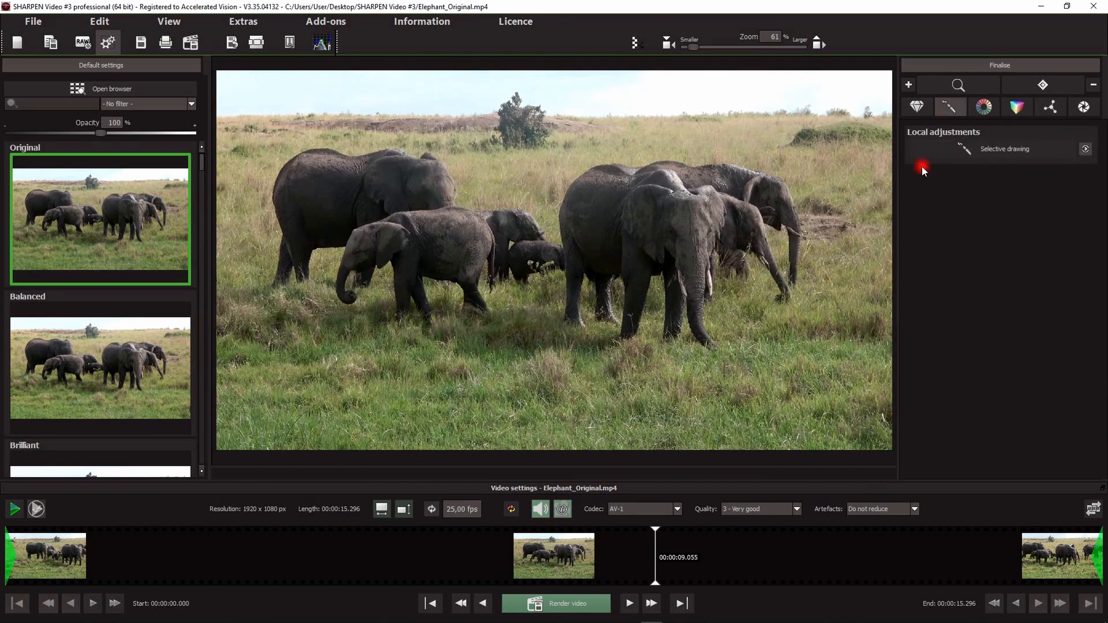
pyautogui.click(953, 154)
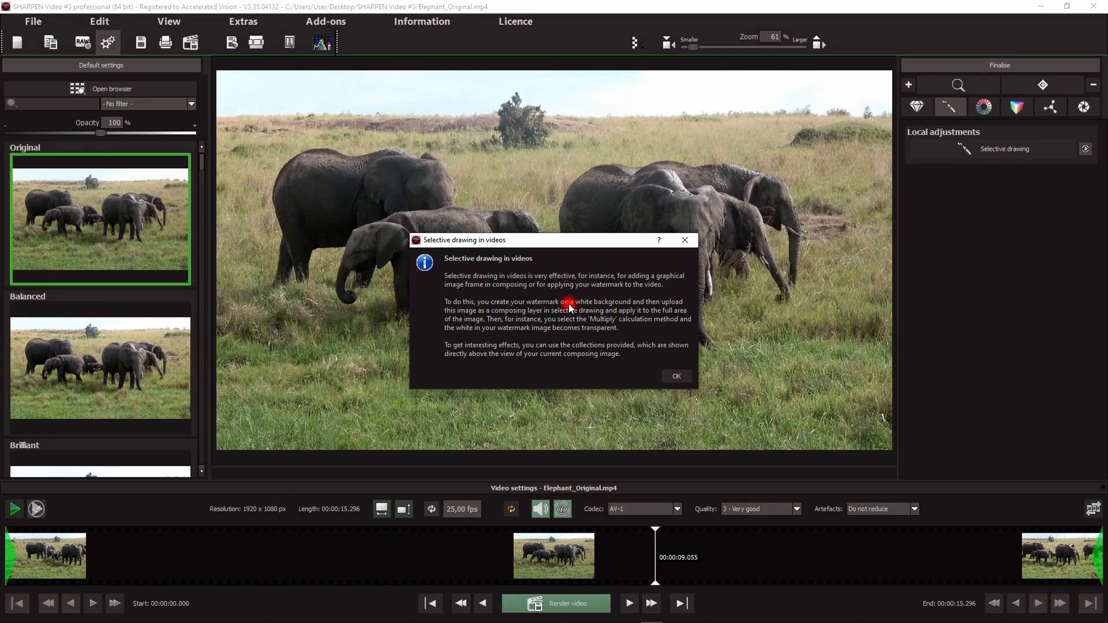
pyautogui.click(681, 376)
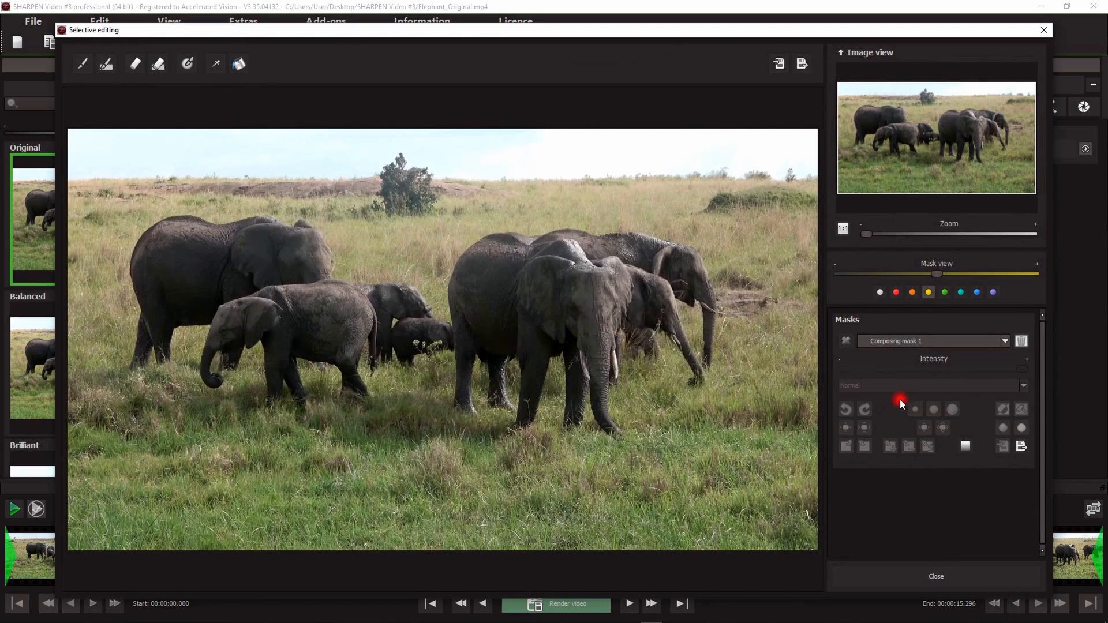
pyautogui.click(847, 340)
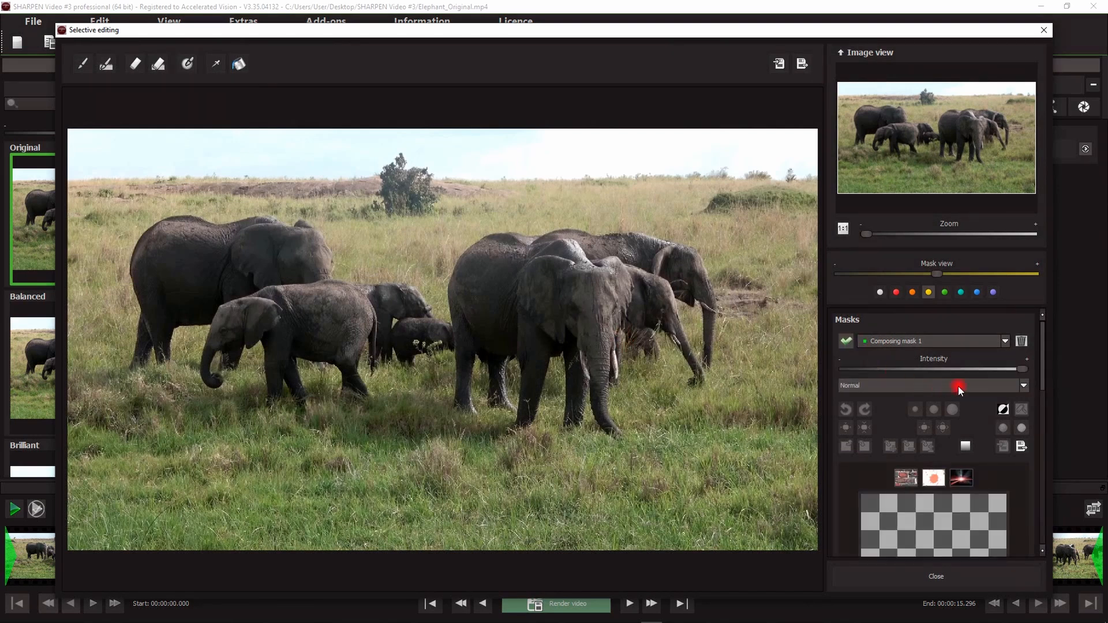
# Step: Hide the image view preview in selective editing to make room for the composing mask settings
pyautogui.scroll(-3, 975, 385)
pyautogui.scroll(2, 976, 392)
pyautogui.scroll(-2, 977, 393)
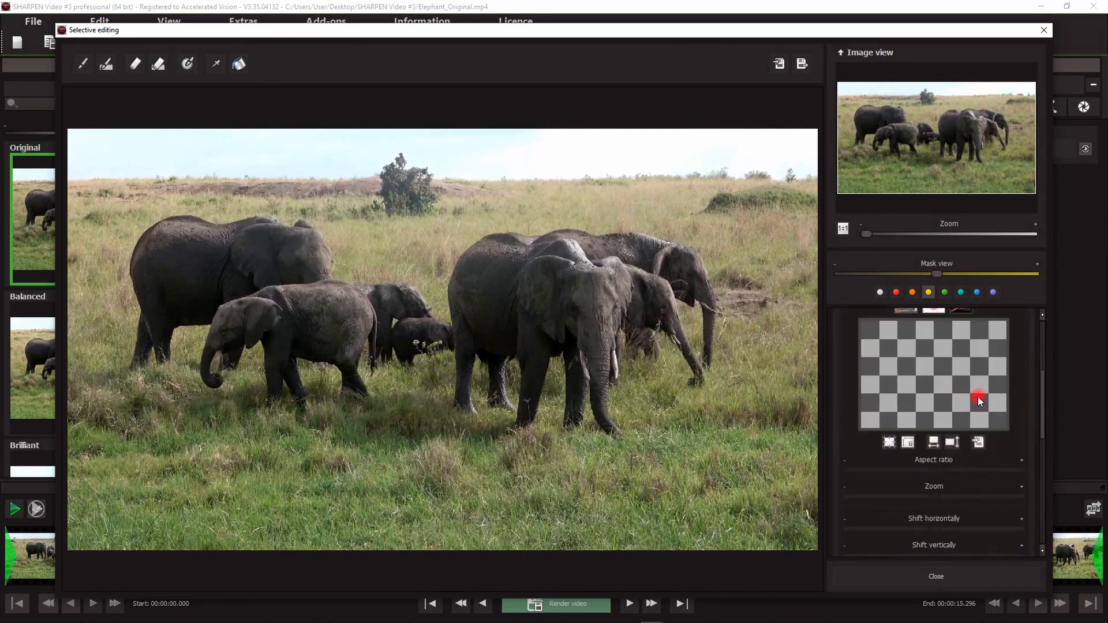
pyautogui.scroll(2, 978, 397)
pyautogui.scroll(1, 978, 398)
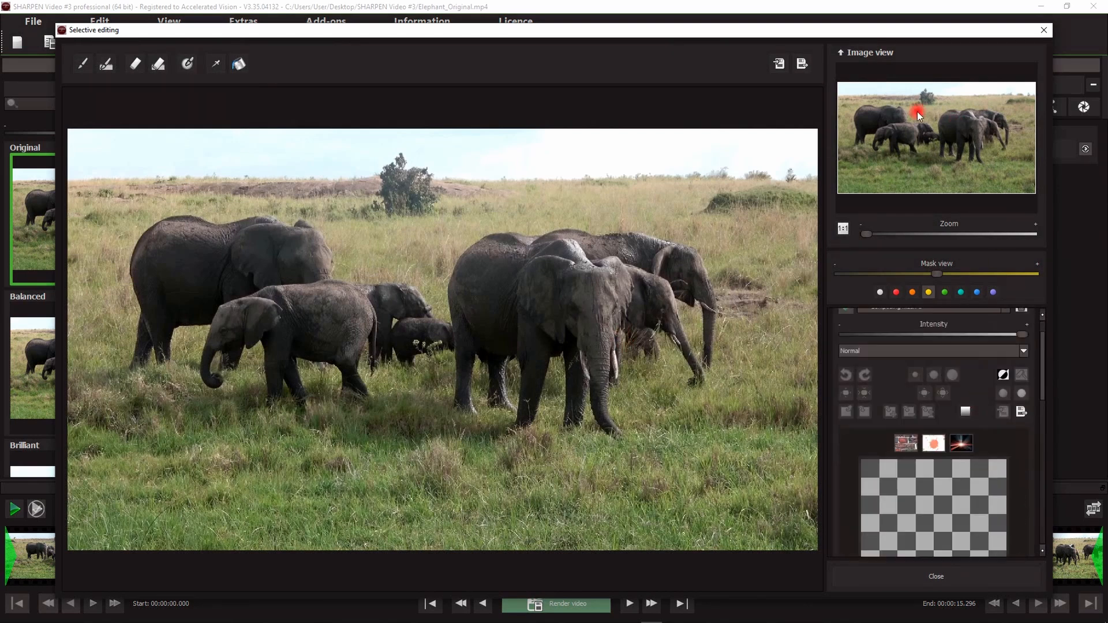
pyautogui.click(874, 54)
pyautogui.click(954, 327)
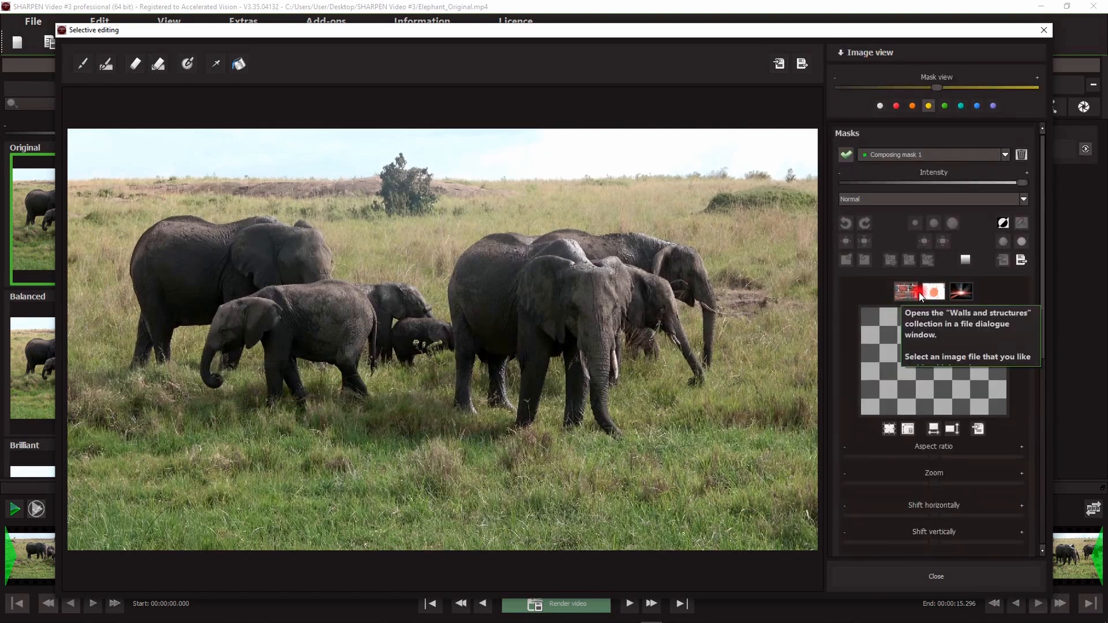
# Step: Load a blue and red light-wave image from the Light background collection into Composing mask 1
pyautogui.click(959, 289)
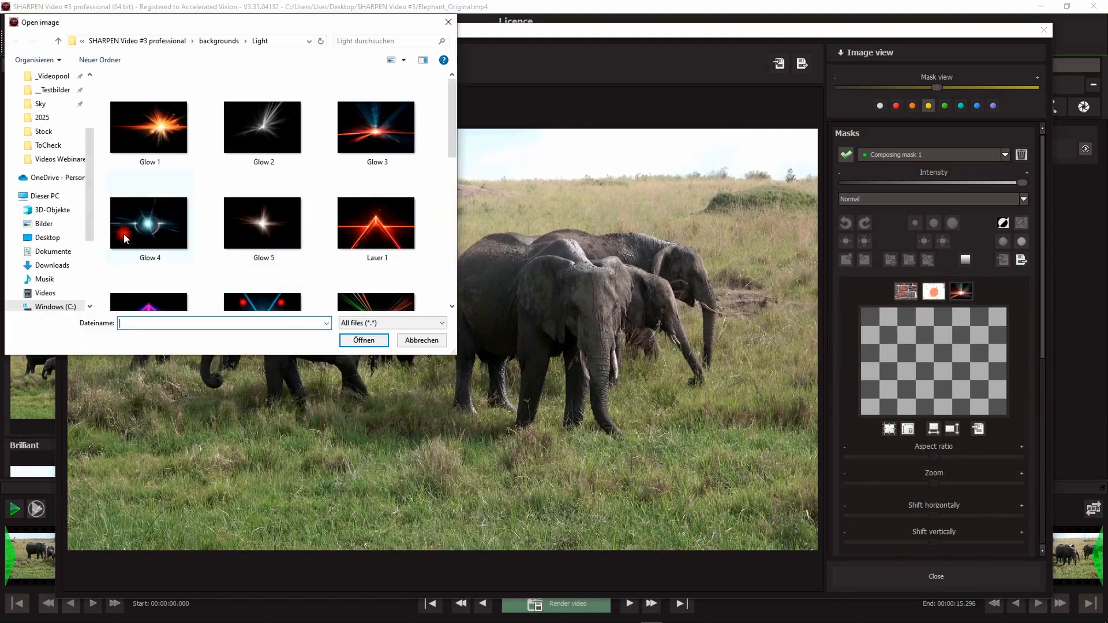
pyautogui.scroll(-5, 280, 237)
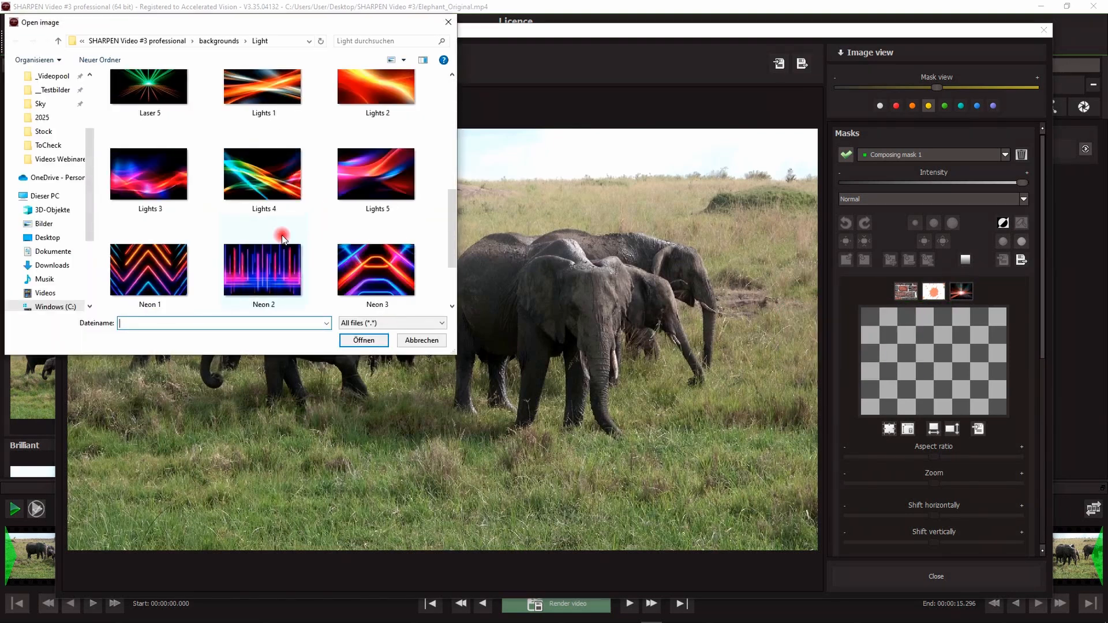
pyautogui.scroll(3, 282, 238)
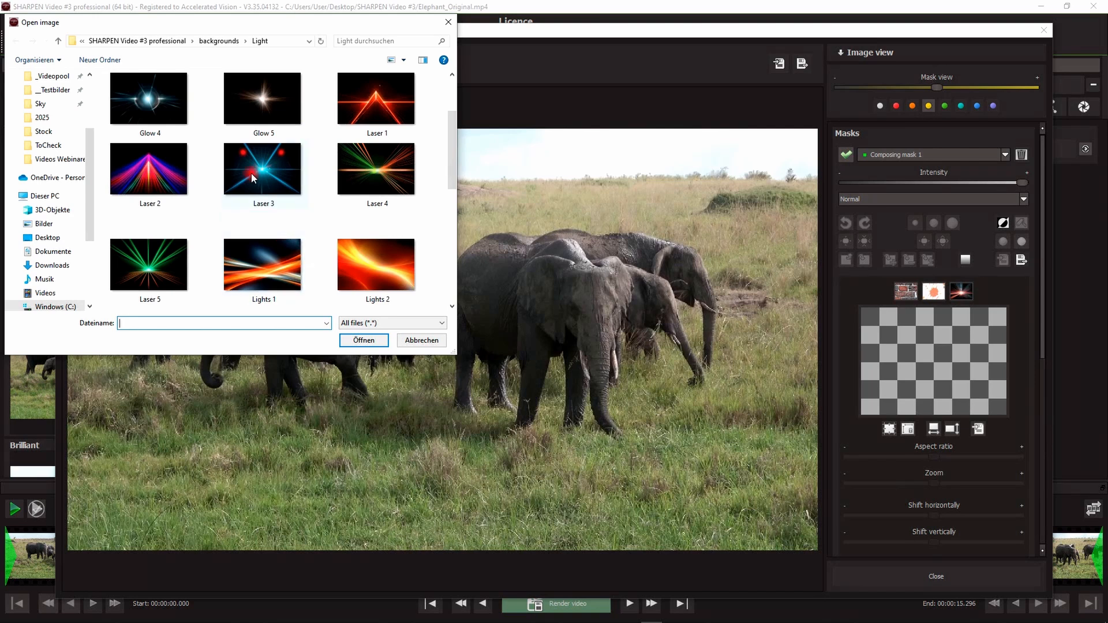
pyautogui.scroll(-2, 265, 196)
pyautogui.doubleClick(272, 199)
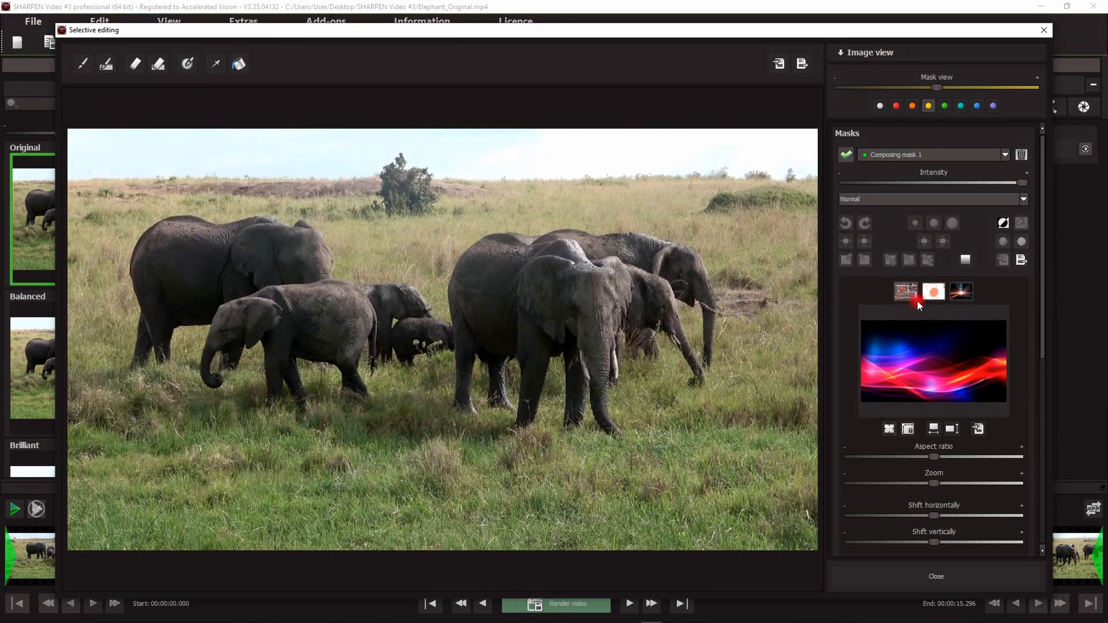
# Step: Try inverting the mask and back, and brush the light image into the sky with brush size 1000
pyautogui.click(1004, 224)
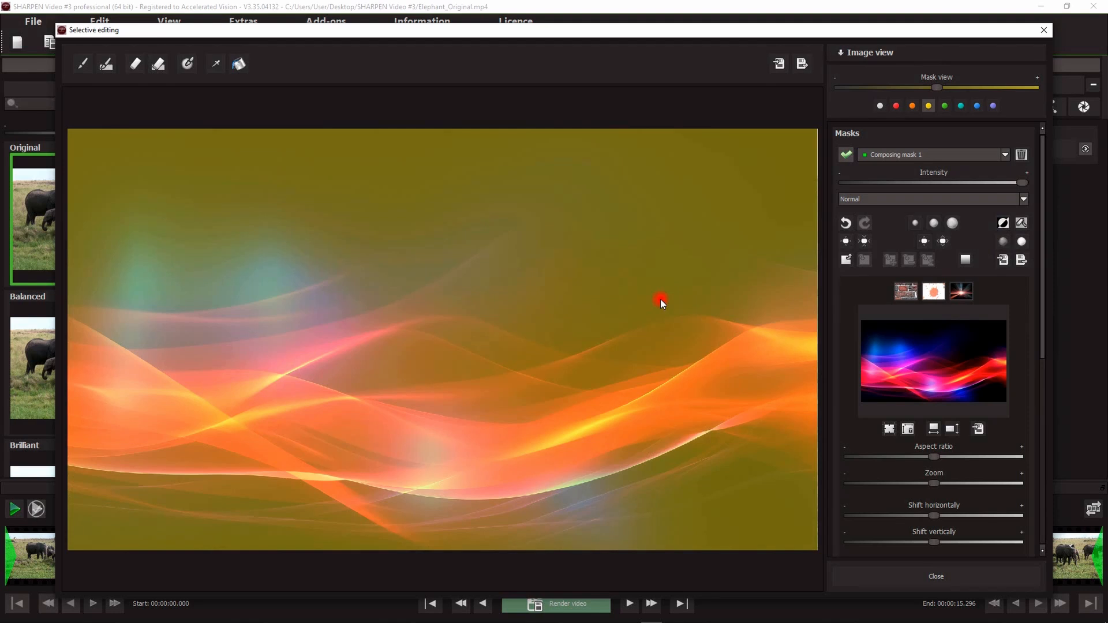
pyautogui.click(1003, 224)
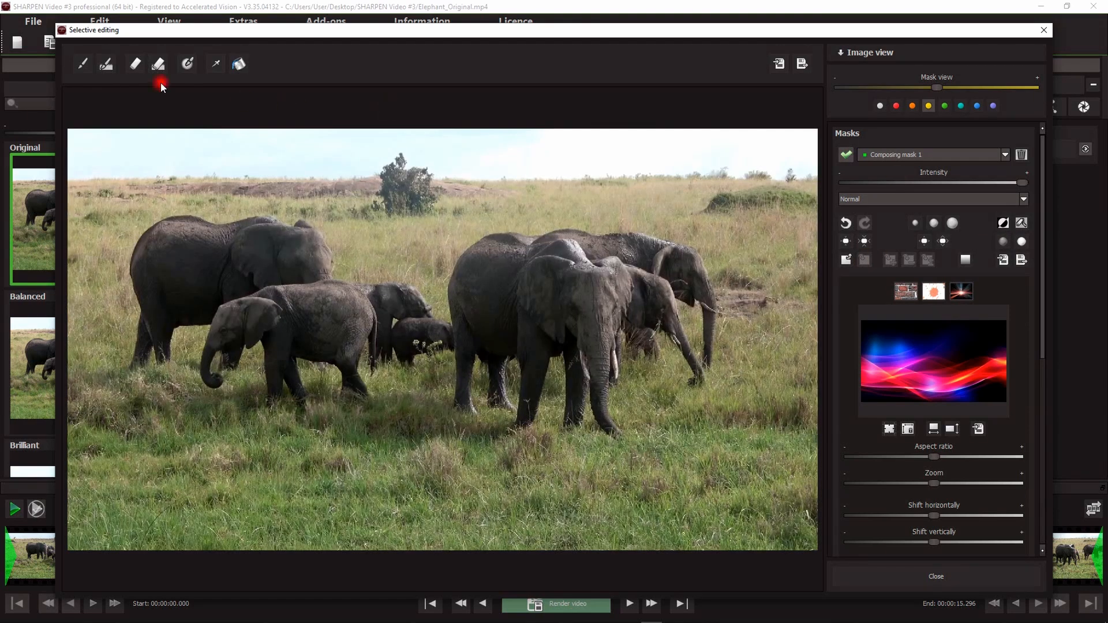
pyautogui.click(73, 66)
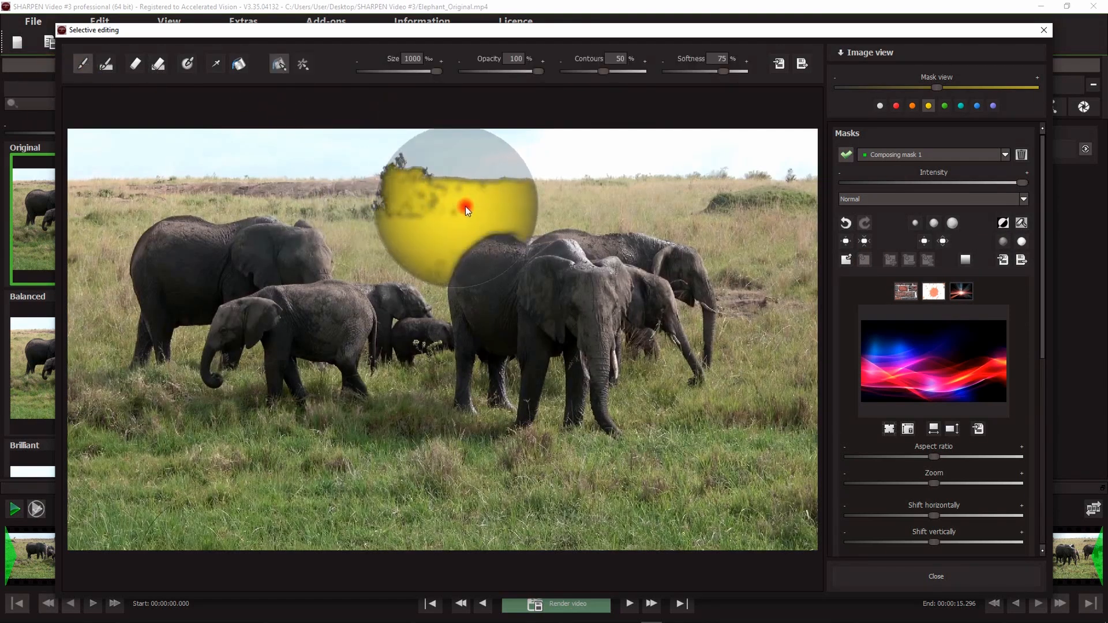
pyautogui.moveTo(760, 144); pyautogui.dragTo(75, 139)
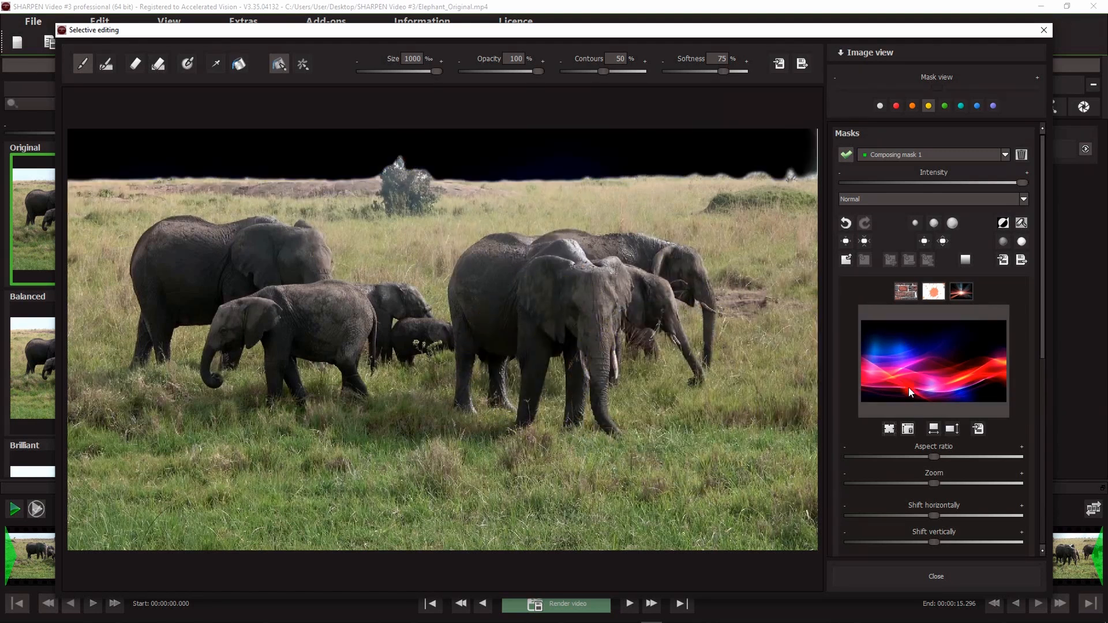
# Step: Try shifting the composing image vertically, and reset the shift
pyautogui.scroll(-1, 951, 497)
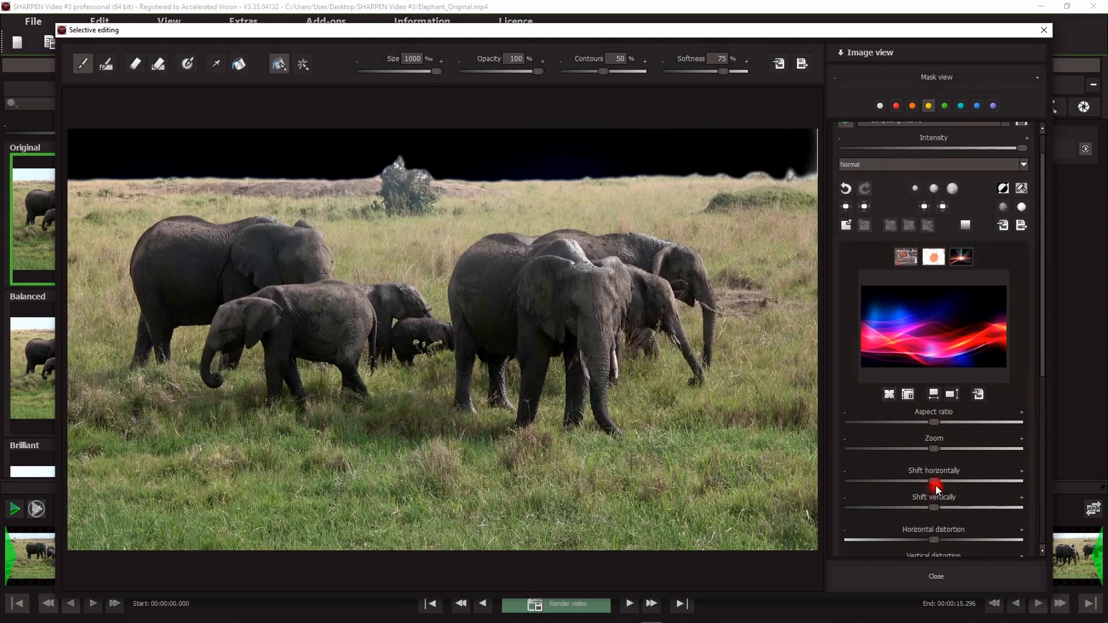
pyautogui.scroll(-2, 935, 495)
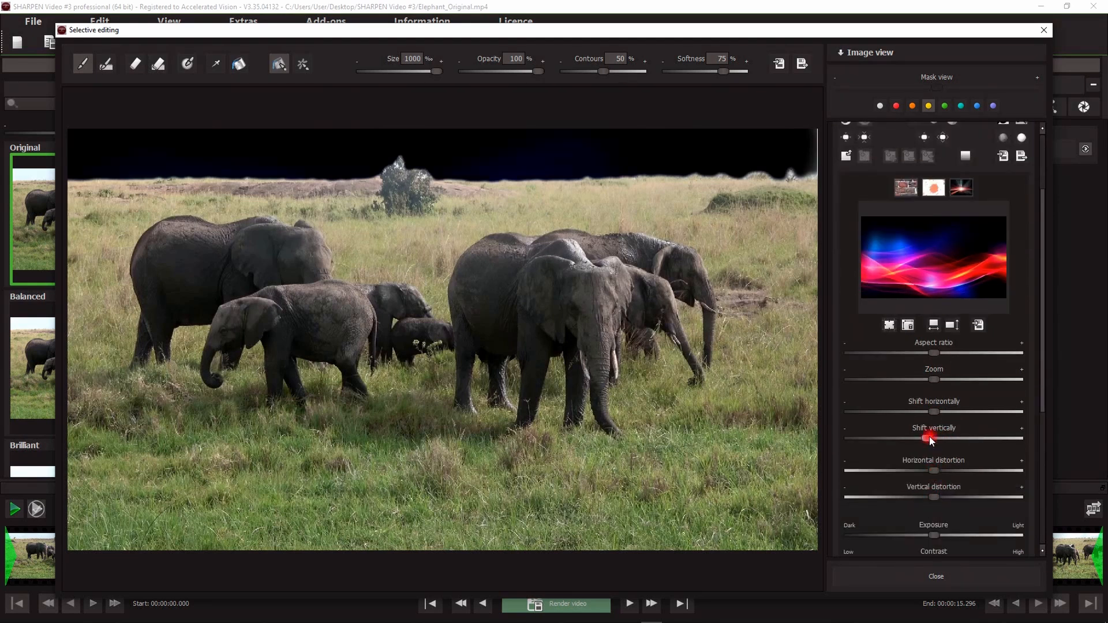
pyautogui.moveTo(935, 438)
pyautogui.mouseDown()
pyautogui.moveTo(897, 437)
pyautogui.moveTo(918, 437)
pyautogui.mouseUp()
pyautogui.doubleClick(918, 437)
# Step: Clear the painted mask and invert it so the light image covers the whole frame, and deselect the brush
pyautogui.scroll(3, 981, 444)
pyautogui.click(1022, 224)
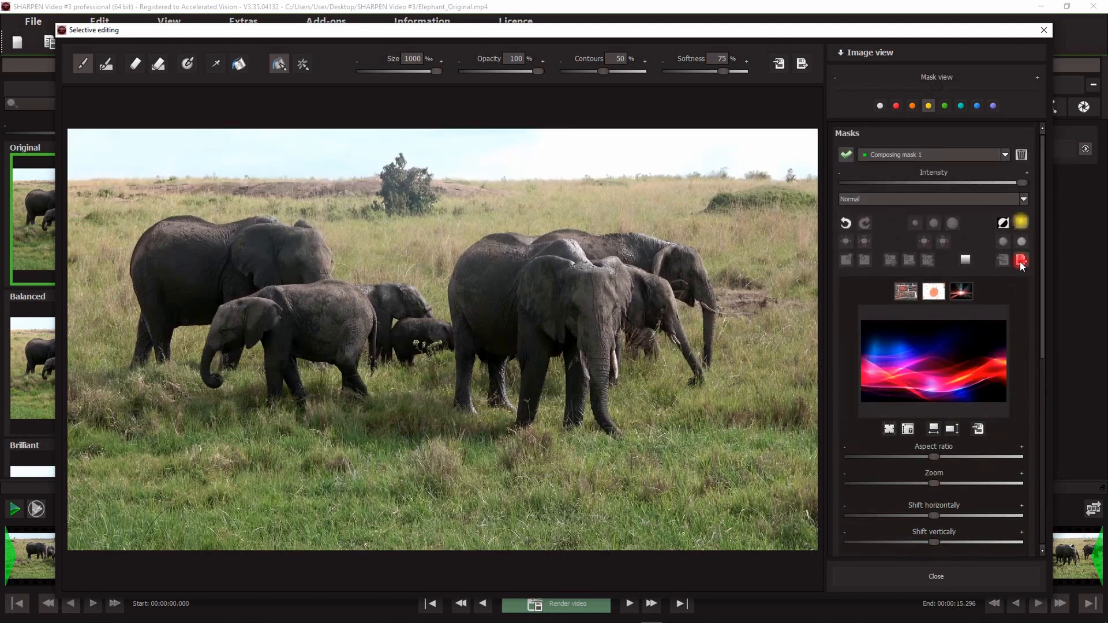
pyautogui.click(1004, 224)
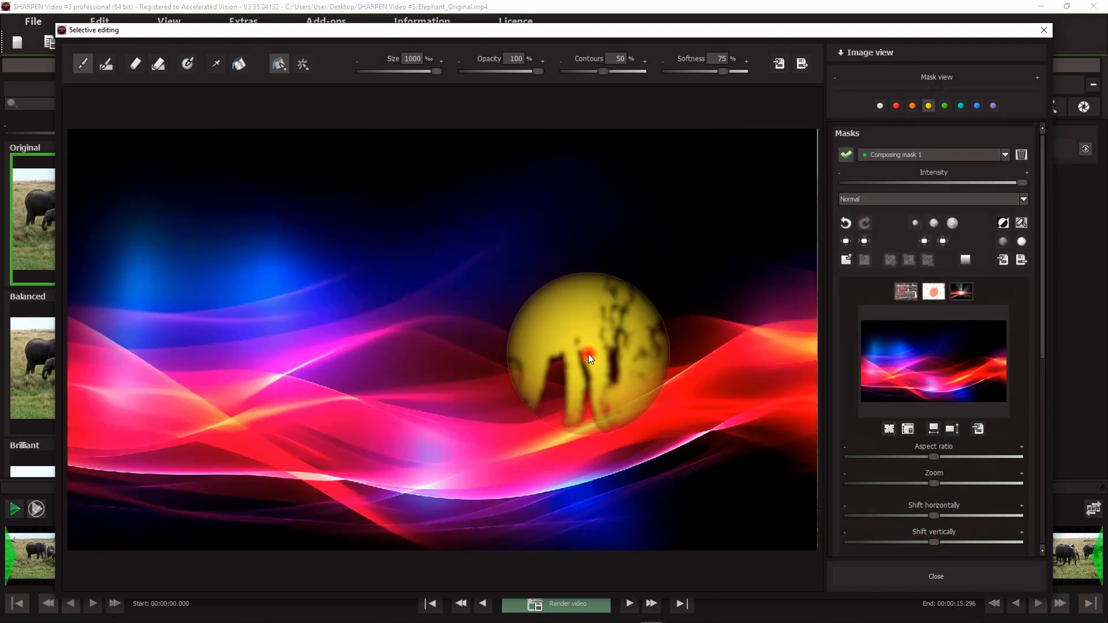
pyautogui.click(89, 64)
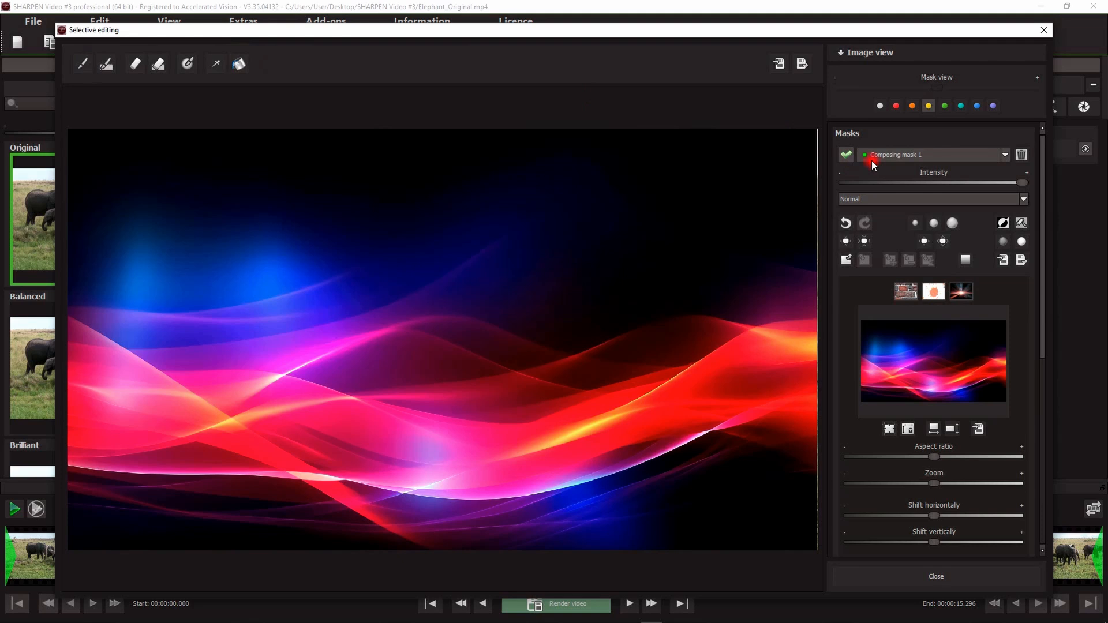
pyautogui.scroll(2, 649, 236)
pyautogui.scroll(-1, 655, 236)
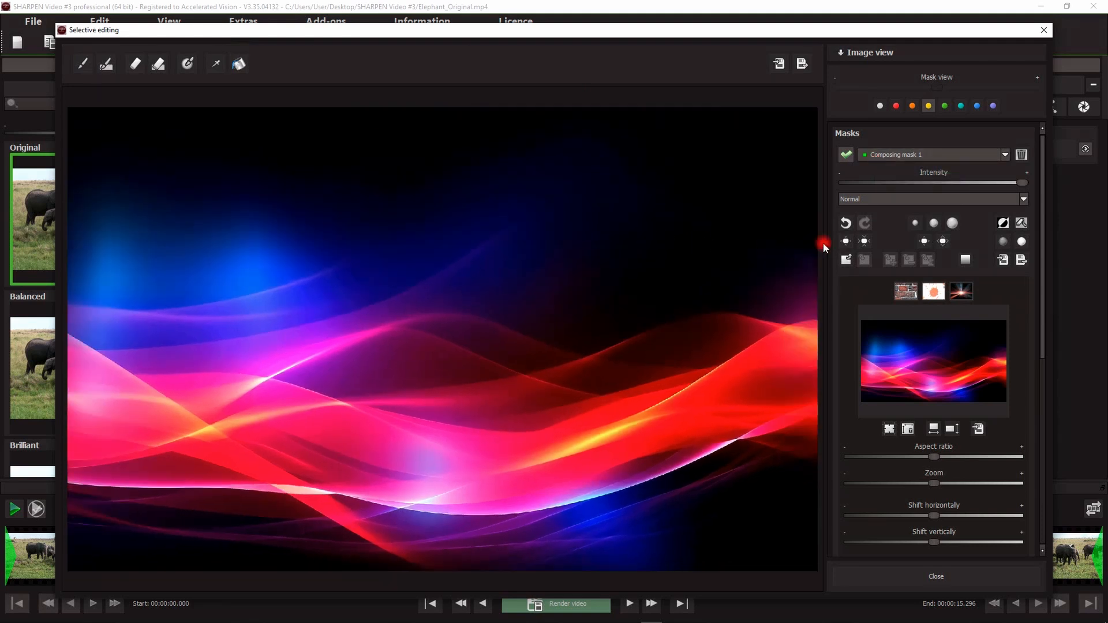
# Step: Try the Add difference and Add limited blend modes on Composing mask 1
pyautogui.click(894, 199)
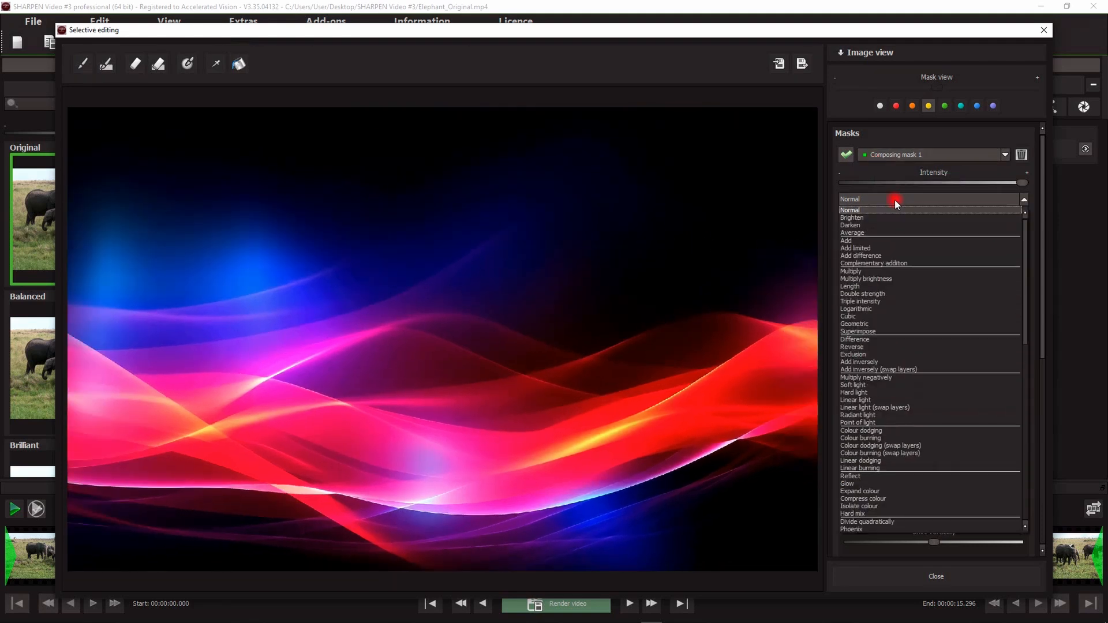
pyautogui.click(882, 256)
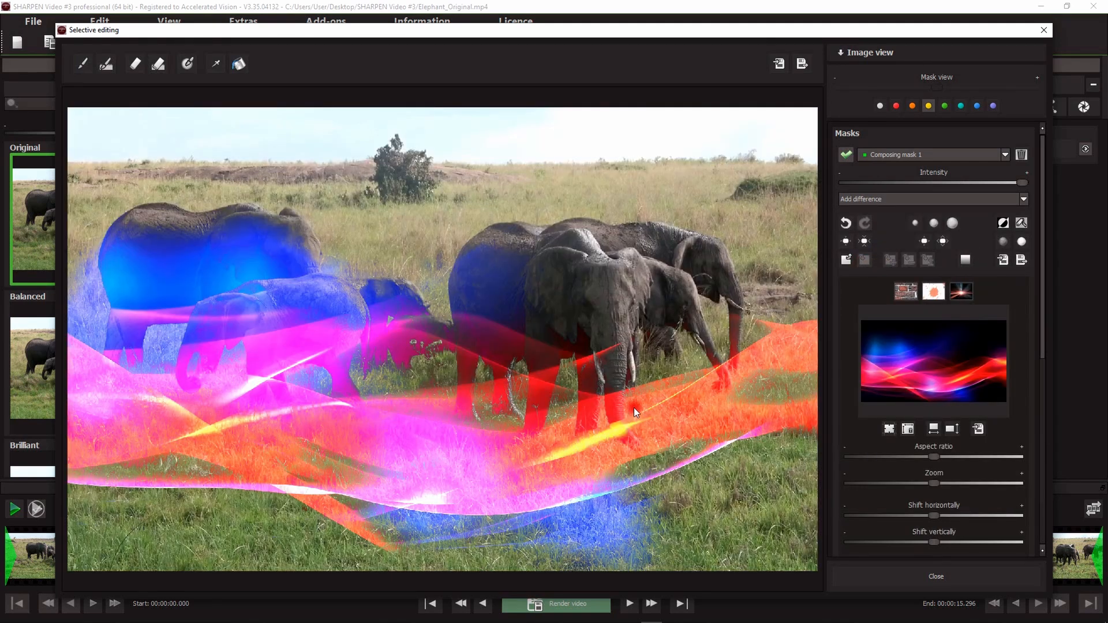
pyautogui.click(889, 198)
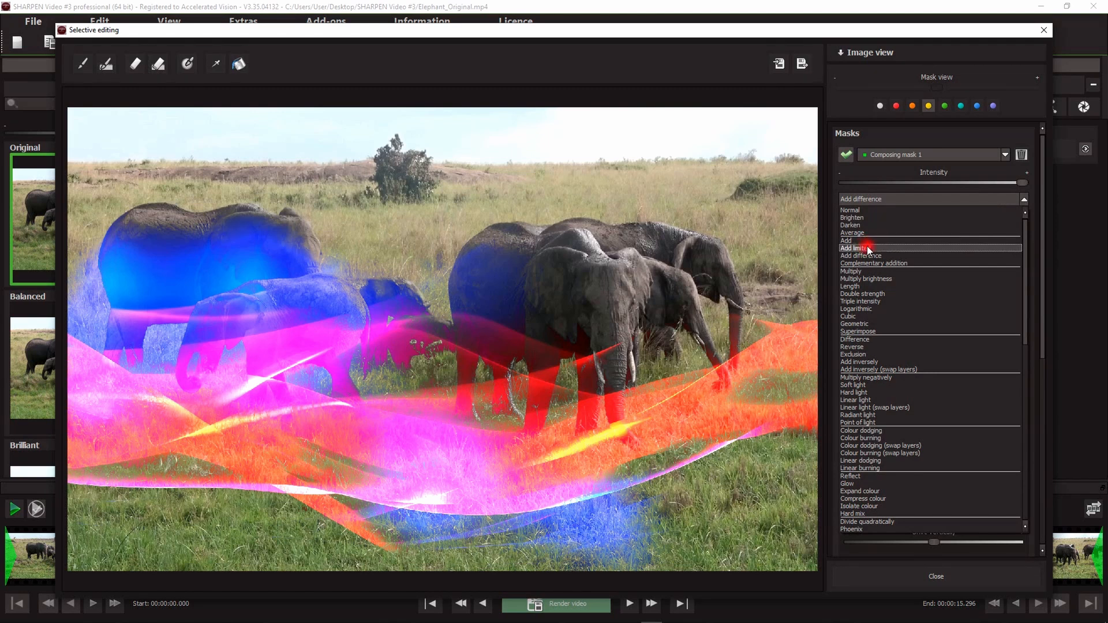
pyautogui.click(866, 247)
# Step: Set the blend mode of Composing mask 1 to Add and reduce its intensity to about two thirds
pyautogui.click(882, 197)
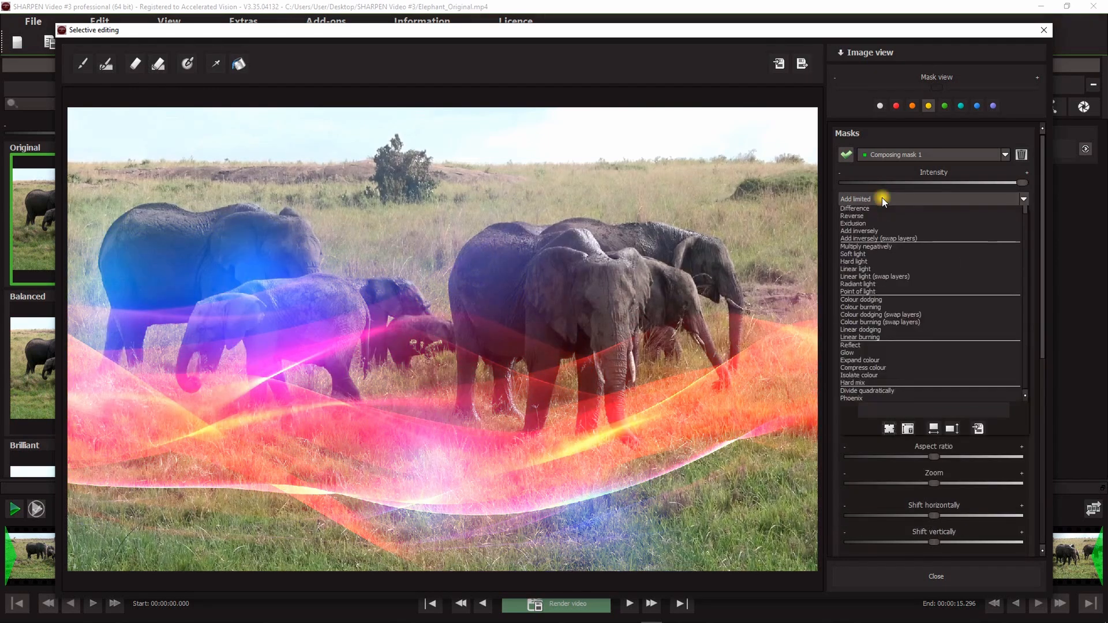
pyautogui.click(866, 240)
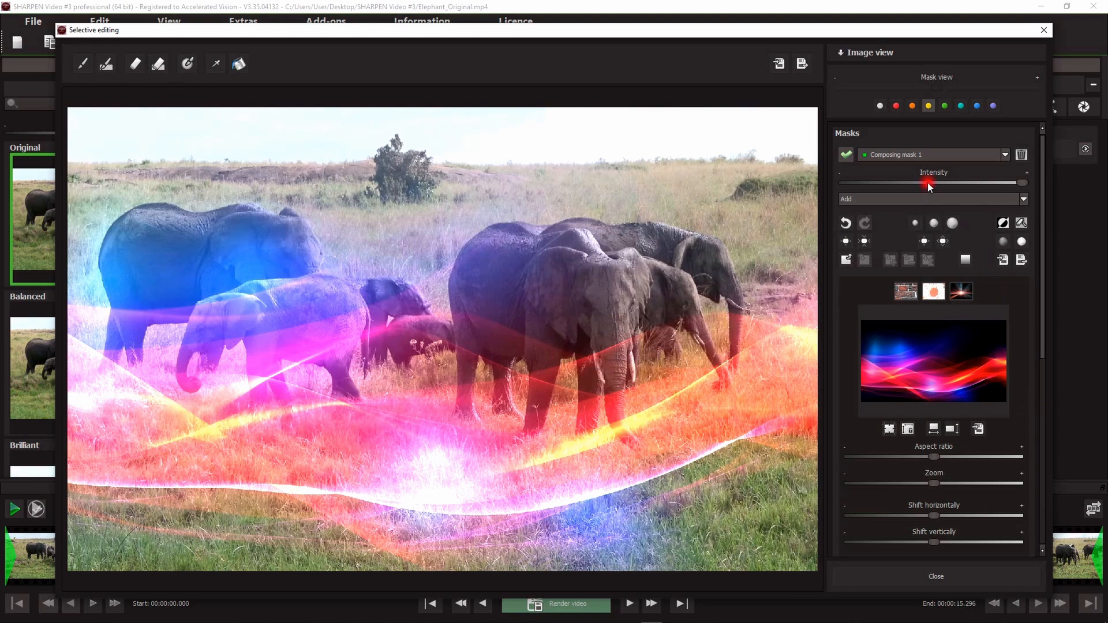
pyautogui.moveTo(927, 183); pyautogui.dragTo(960, 184)
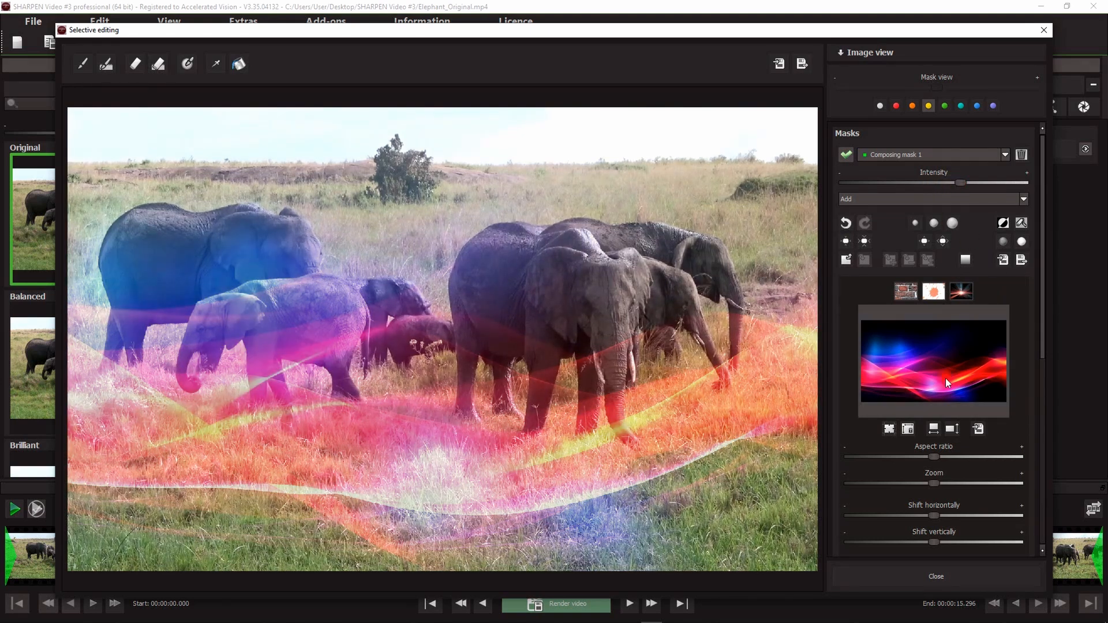
# Step: Open the file selection for a custom composing image, cancel it, and close selective editing
pyautogui.click(913, 361)
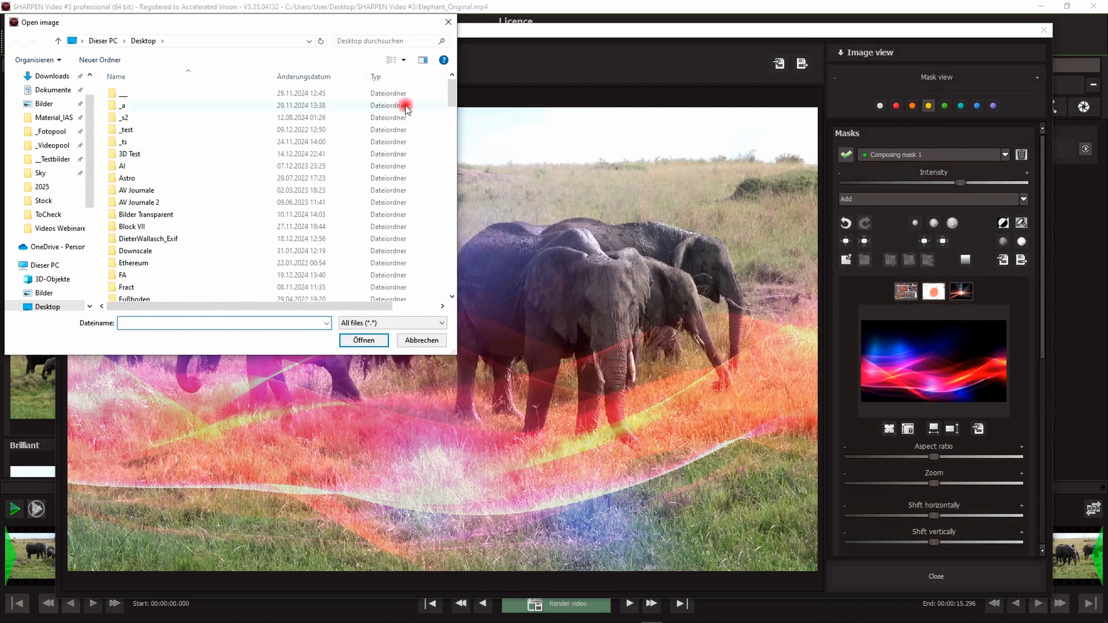
pyautogui.click(448, 24)
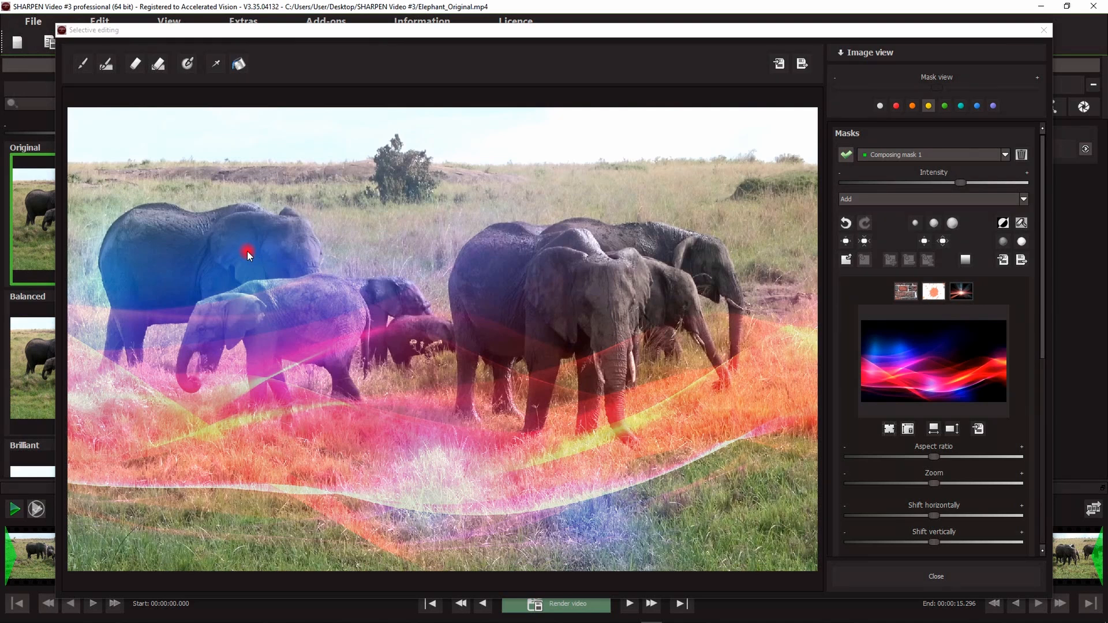
pyautogui.click(933, 577)
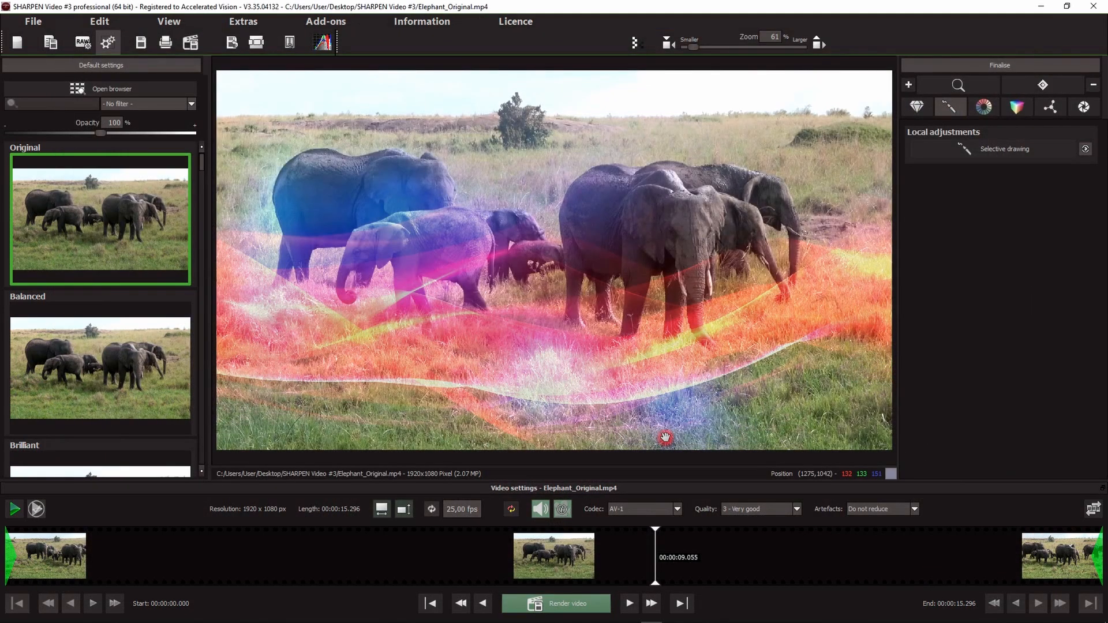
# Step: Set the image sharpness automatically and deactivate the selective drawing adjustments
pyautogui.click(916, 106)
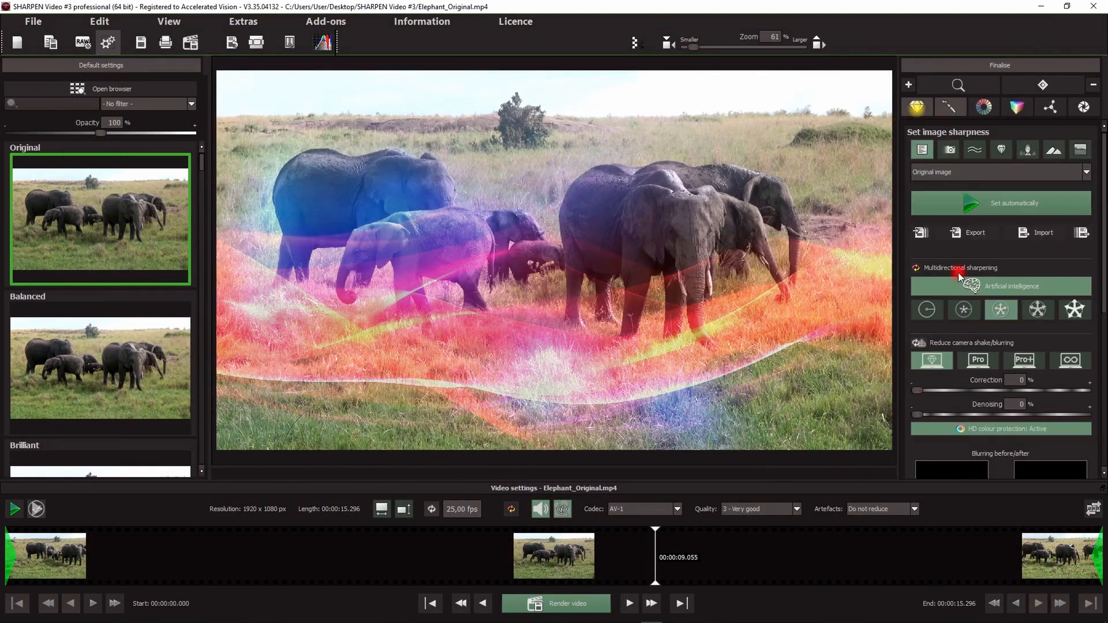
pyautogui.click(976, 206)
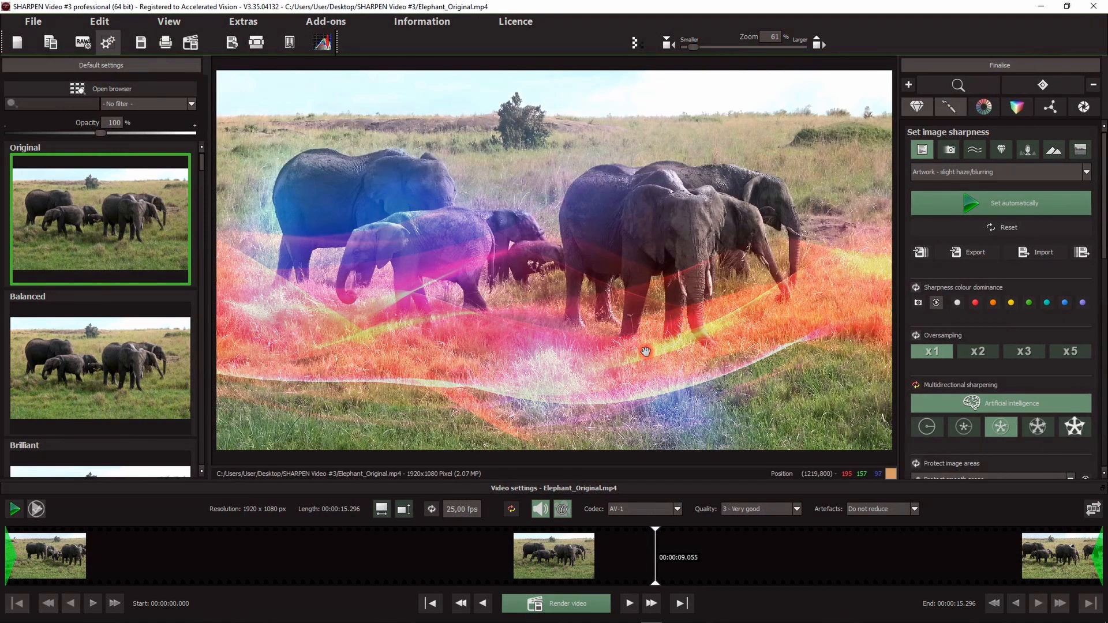
pyautogui.scroll(-3, 1037, 338)
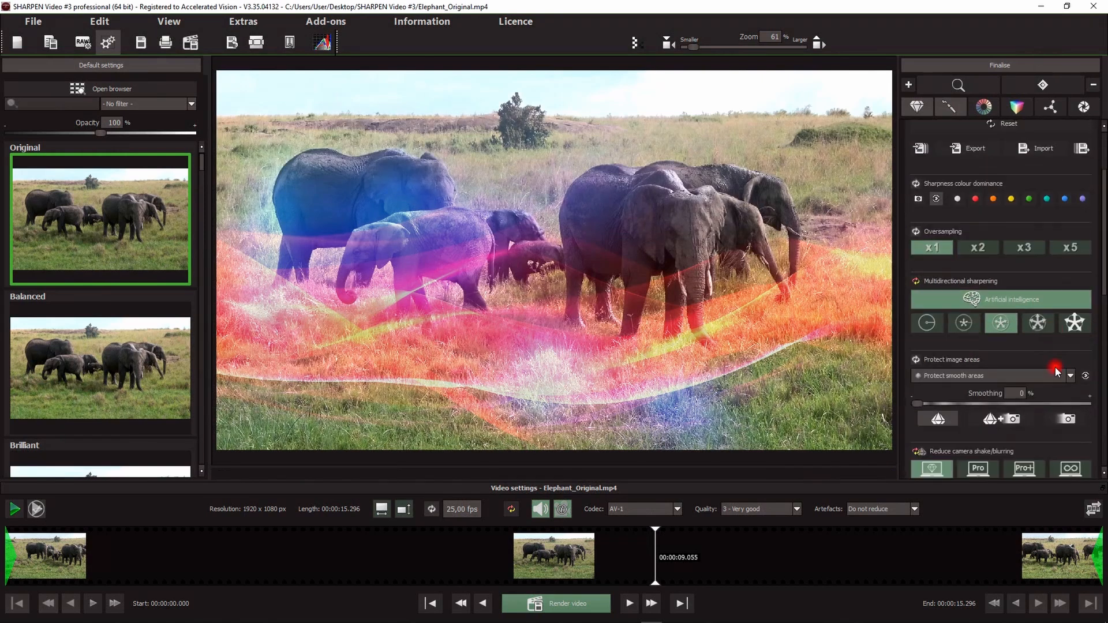
pyautogui.scroll(-3, 1058, 376)
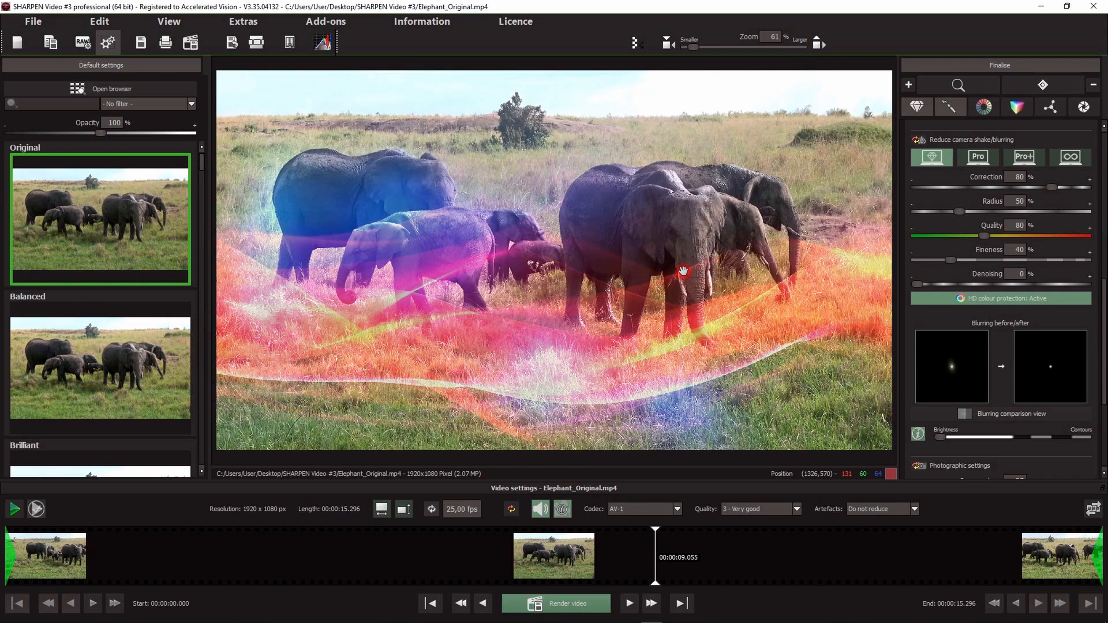
pyautogui.scroll(-3, 1015, 365)
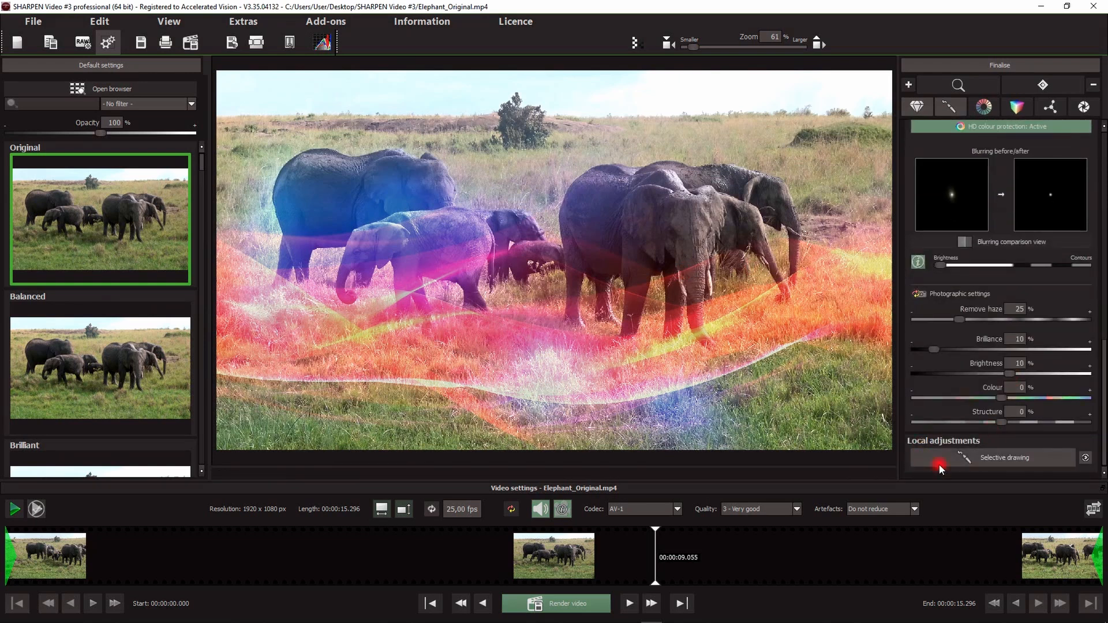
pyautogui.click(1085, 459)
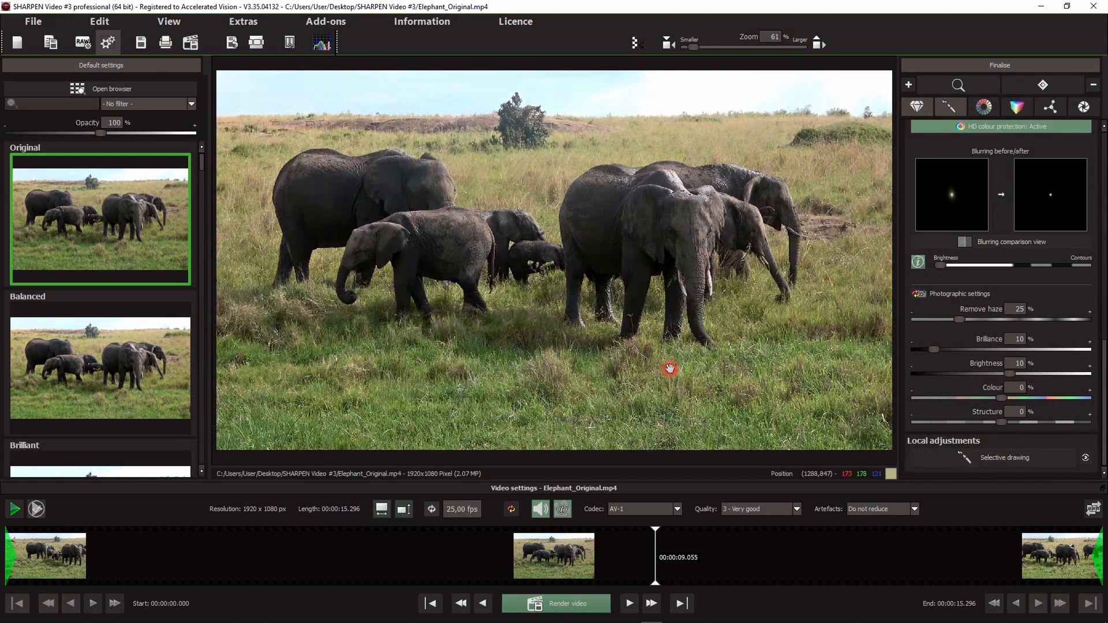